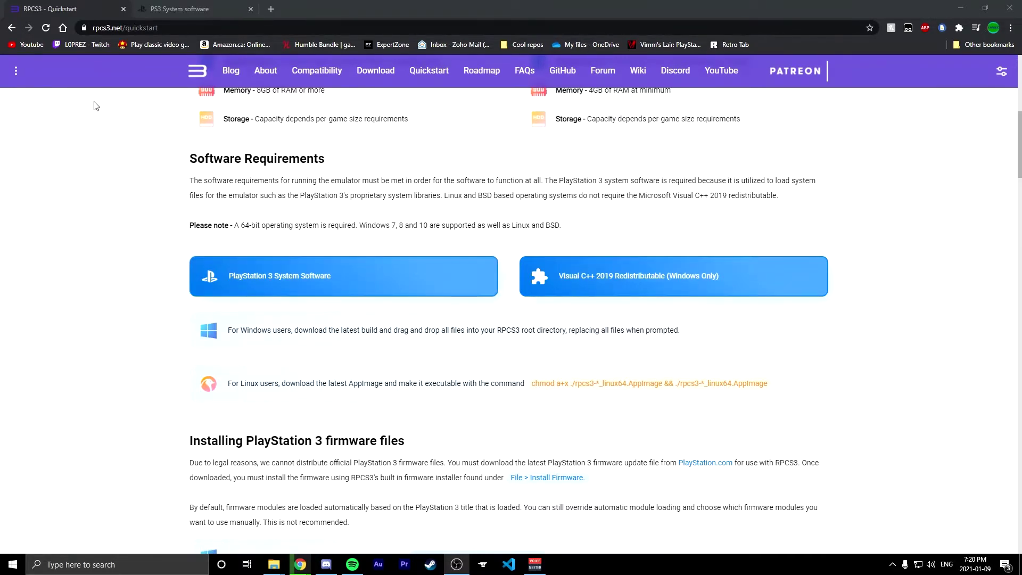
Step: Open the RPCS3 download page and examine the Windows and Linux builds and the BSD install commands
scroll(327, 120, up, 8)
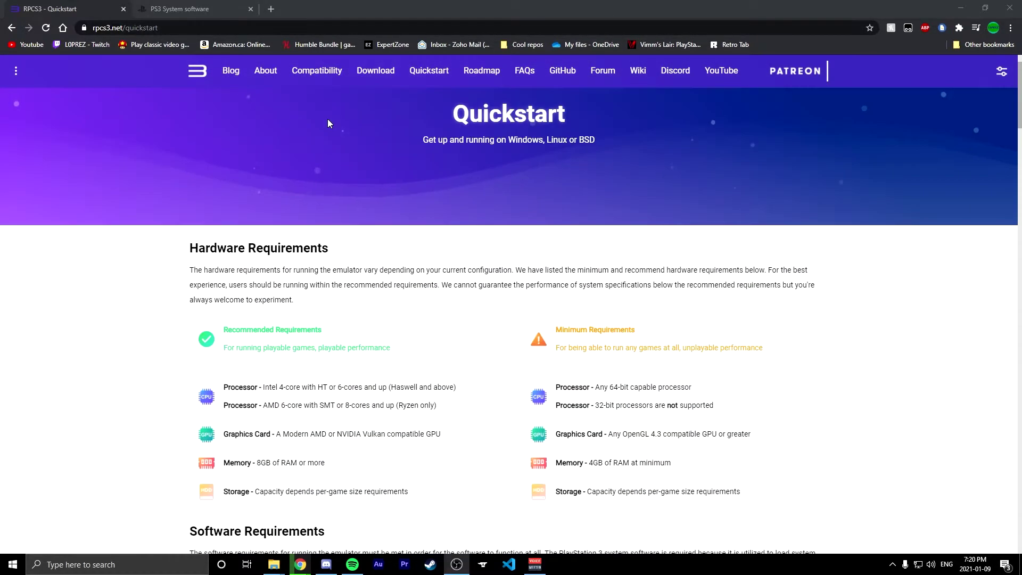
click(377, 78)
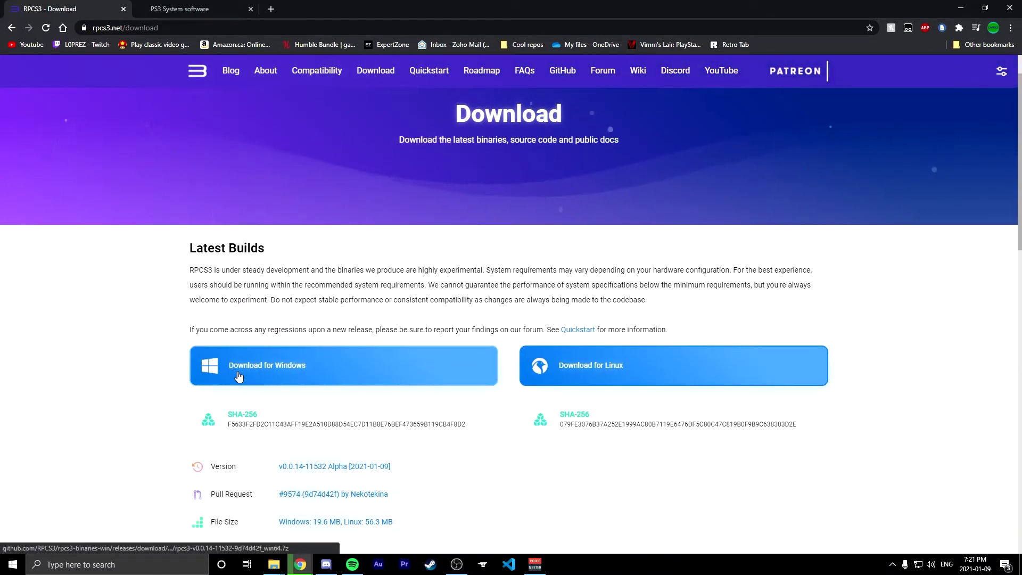
scroll(576, 369, down, 3)
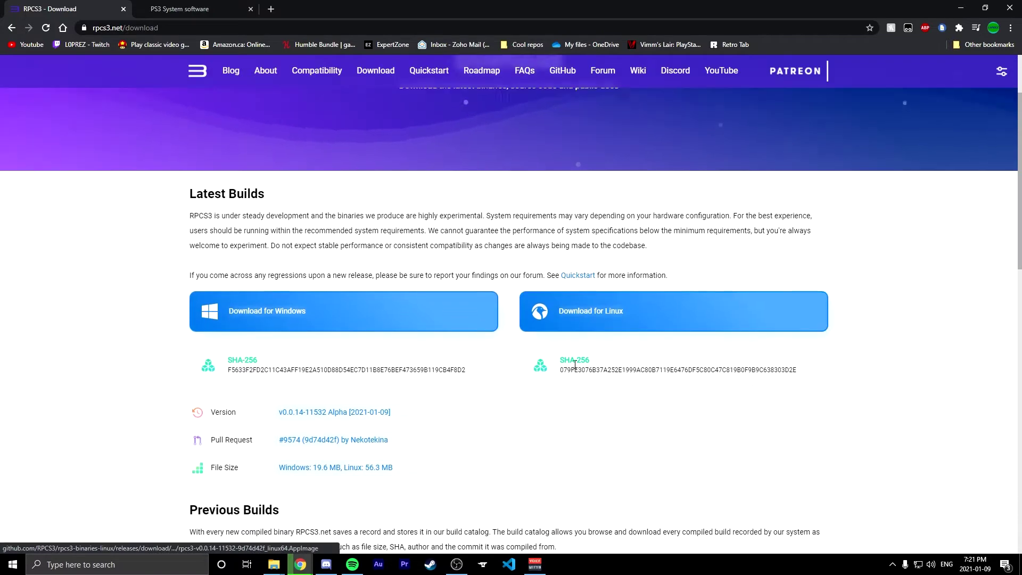
scroll(535, 380, down, 9)
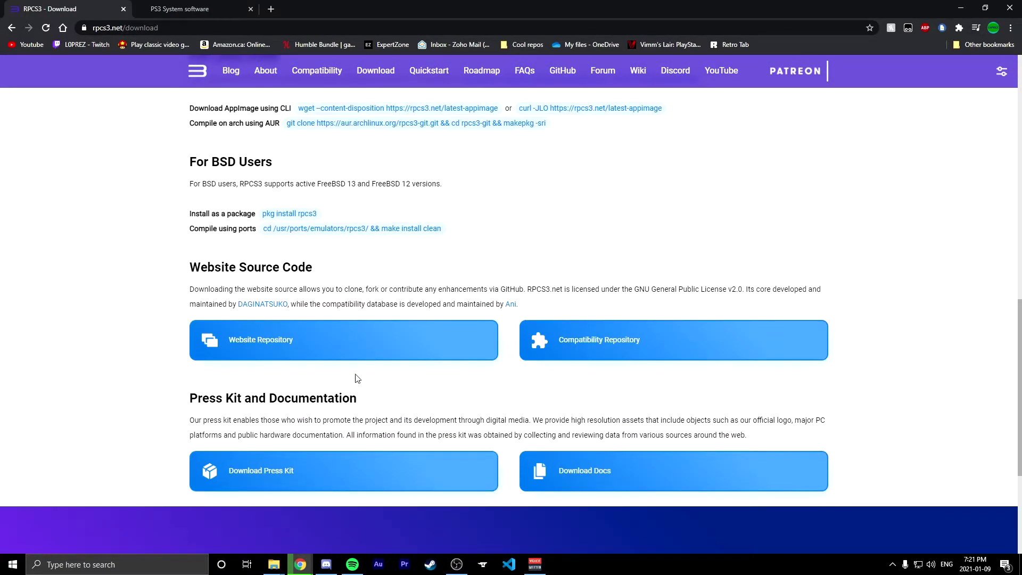
scroll(357, 378, up, 3)
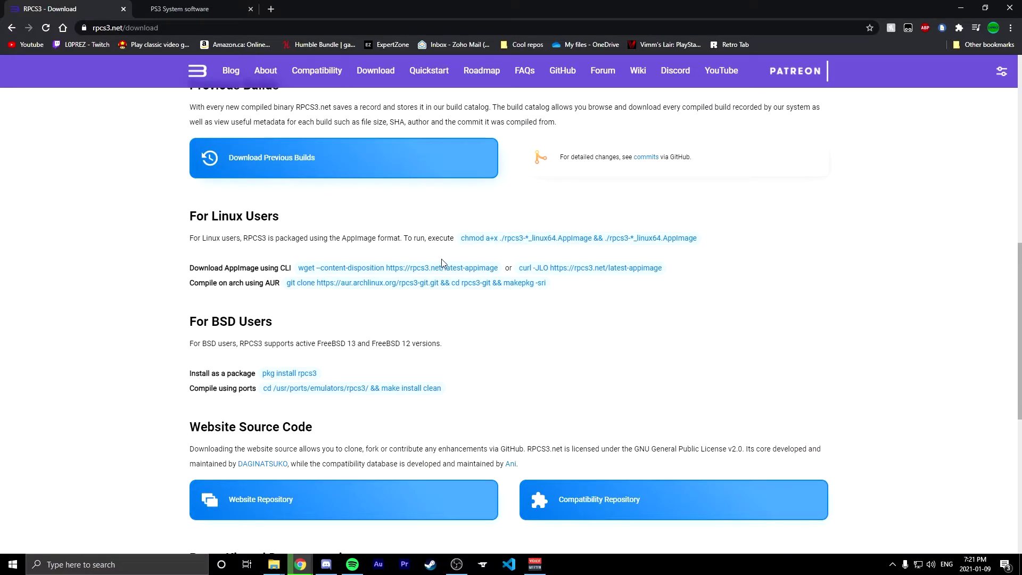
click(302, 373)
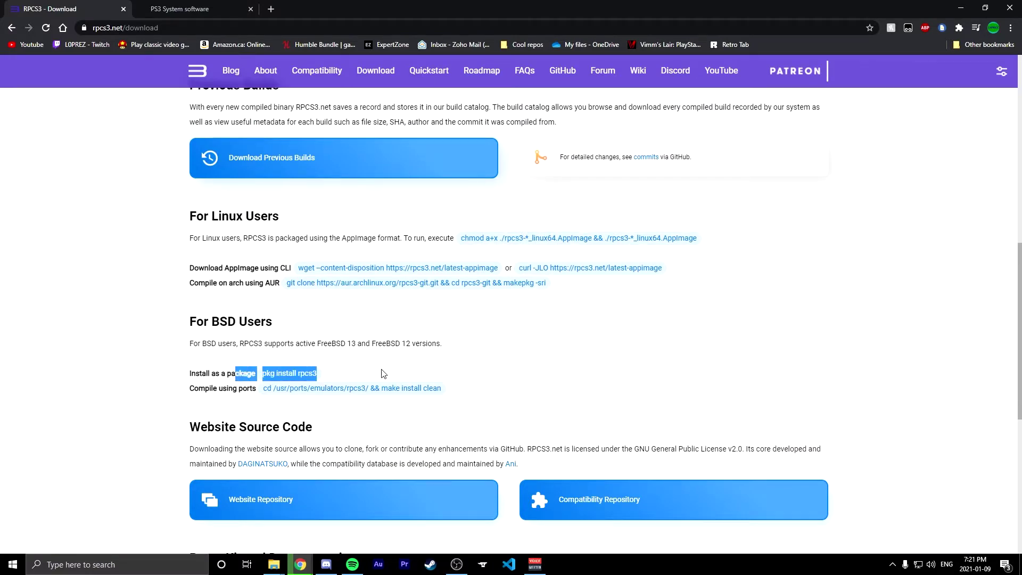
scroll(383, 386, up, 9)
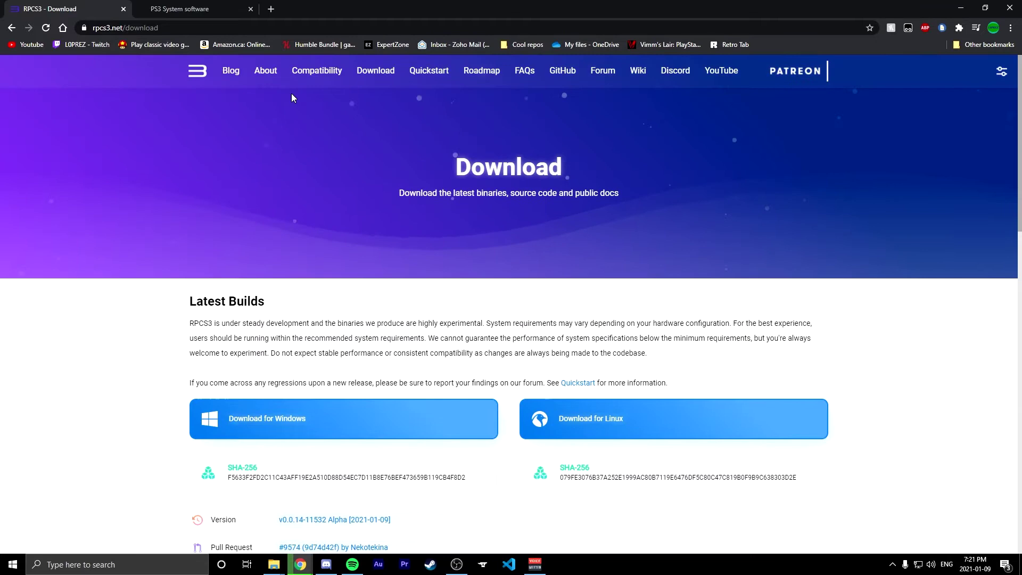
Step: Locate the PlayStation 3 System Software link on the Quickstart page and view Sony's PS3 update download page
click(427, 74)
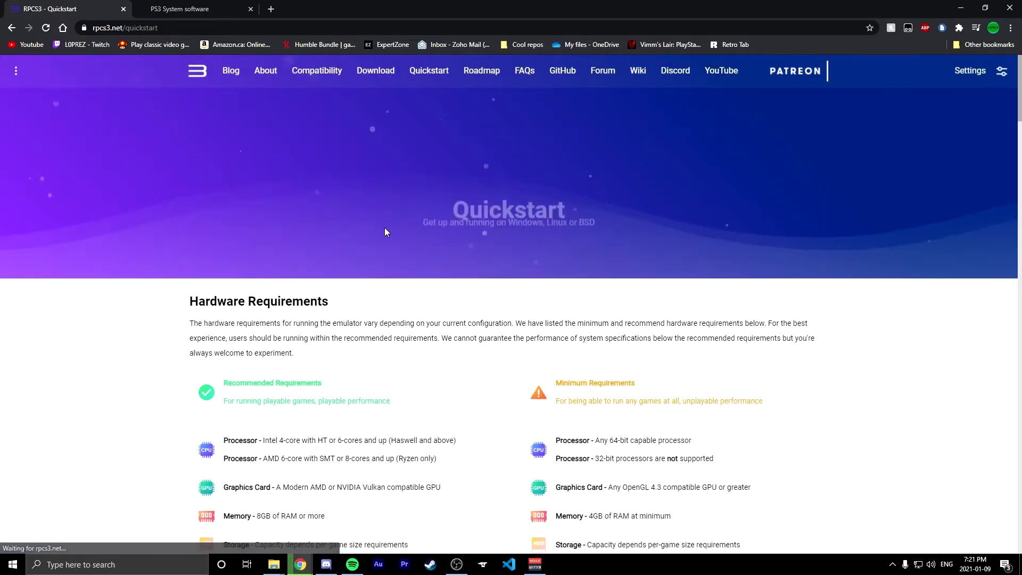
scroll(385, 228, down, 6)
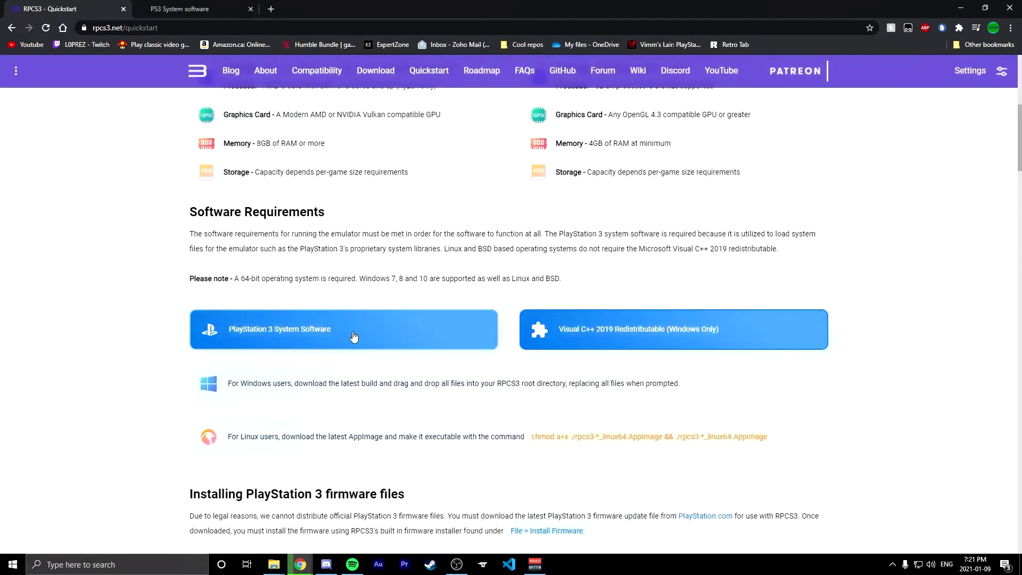
click(259, 347)
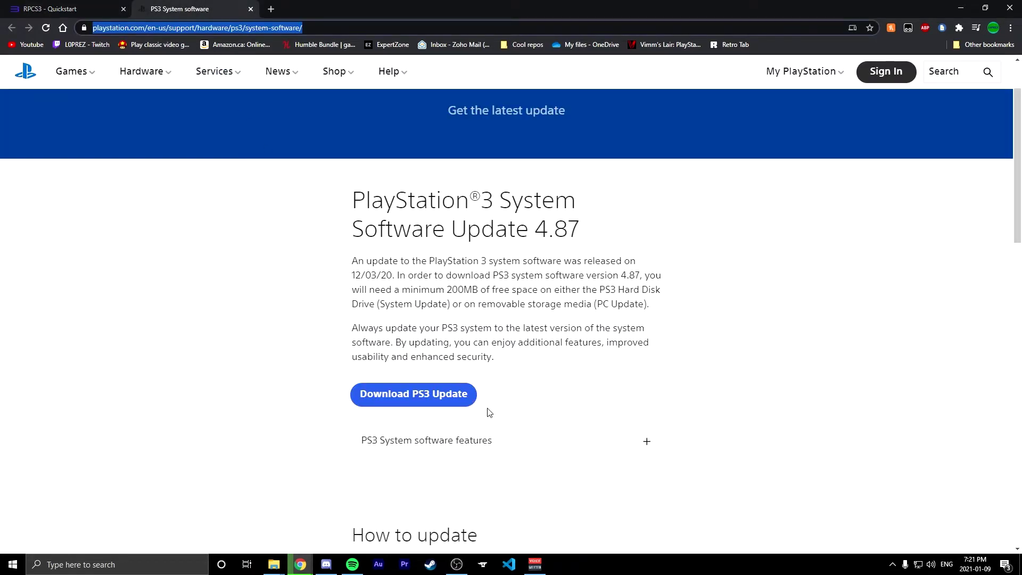
click(65, 11)
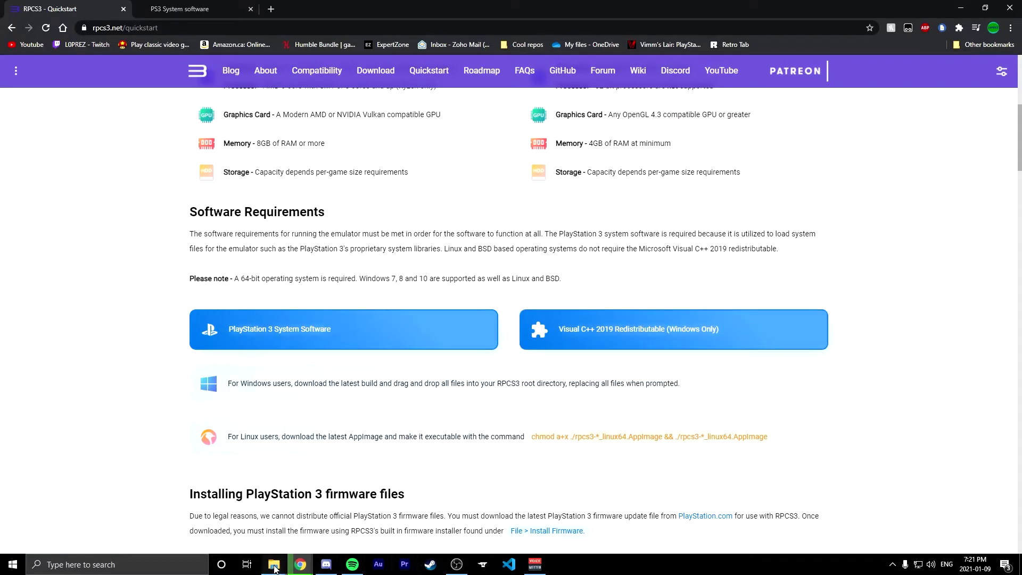
Step: Extract rpcs3-v0.0.14-11528-bf6f43ec_win64.7z in the Downloads folder into its own subfolder with 7-Zip
mouse_move(274, 567)
click(160, 513)
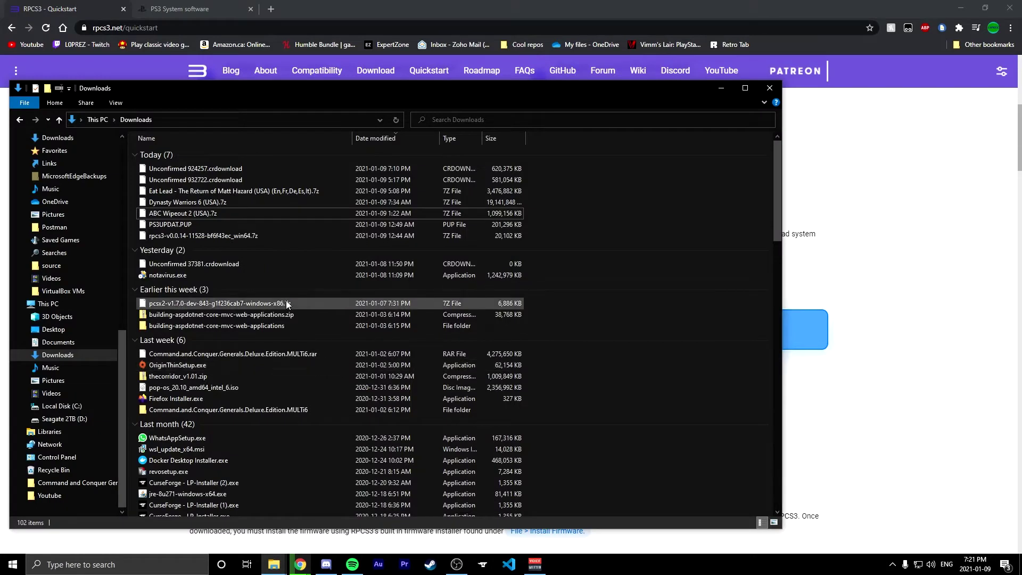
right_click(232, 237)
mouse_move(292, 266)
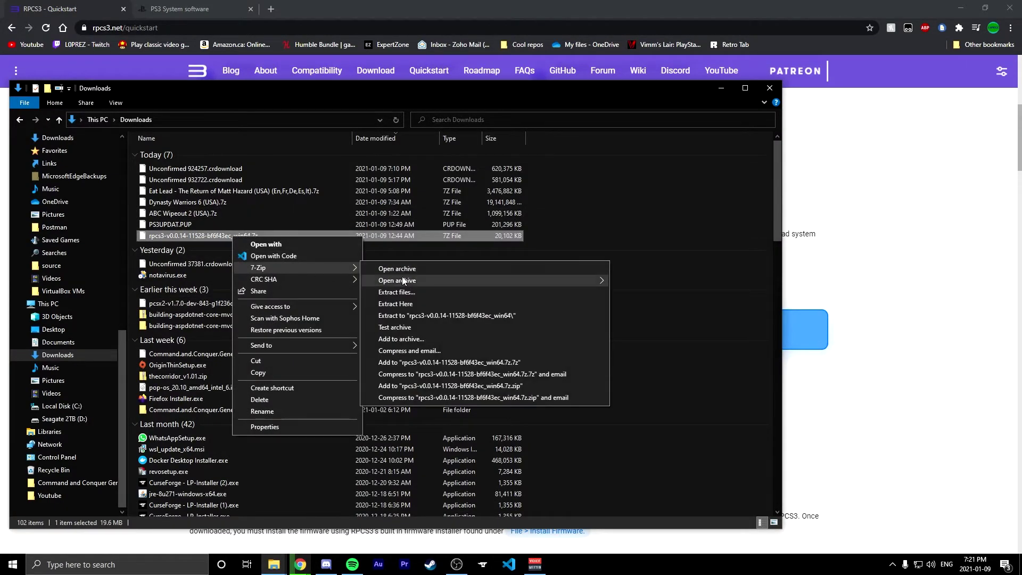
click(429, 315)
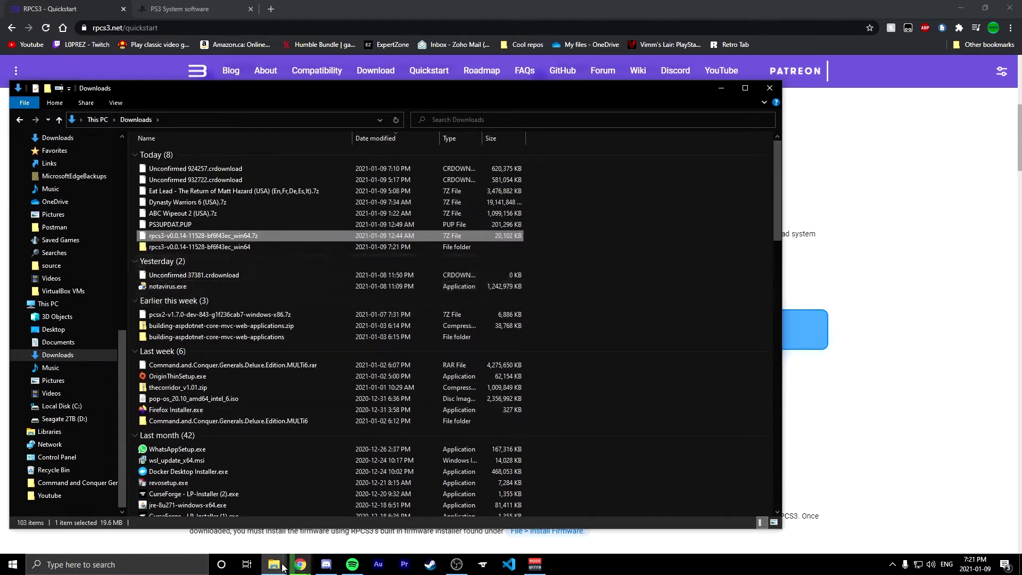
Step: Move the extracted rpcs3-v0.0.14-11528-bf6f43ec_win64 folder from Downloads into the Games folder on Local Disk (C:)
mouse_move(274, 563)
click(352, 527)
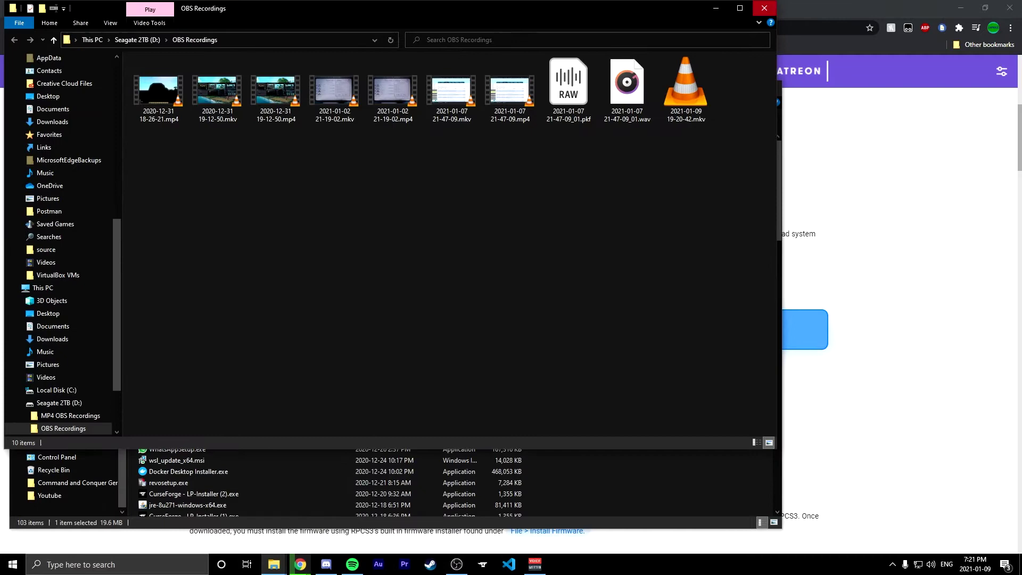
click(764, 8)
mouse_move(274, 563)
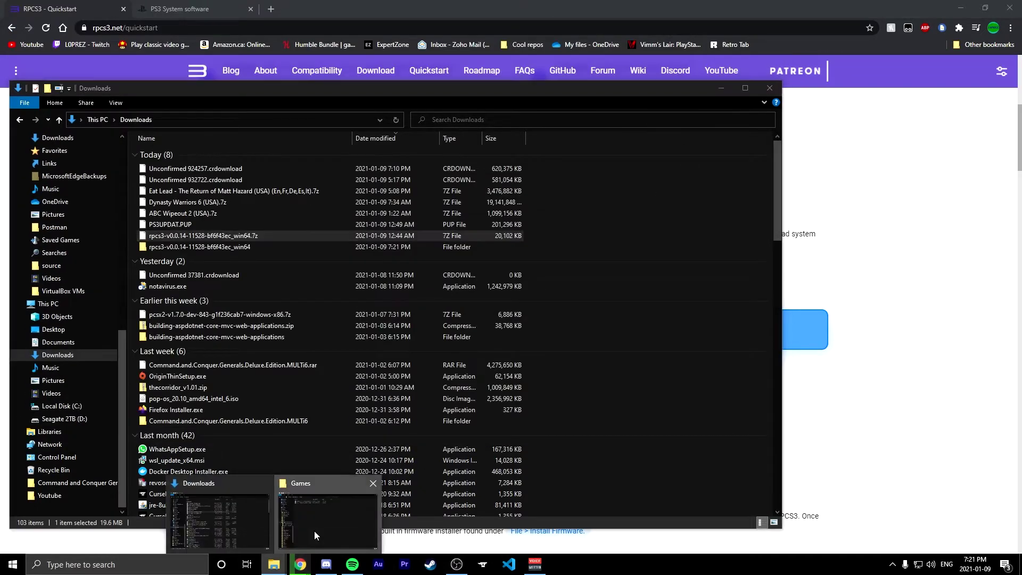
click(314, 531)
drag(166, 246, 456, 240)
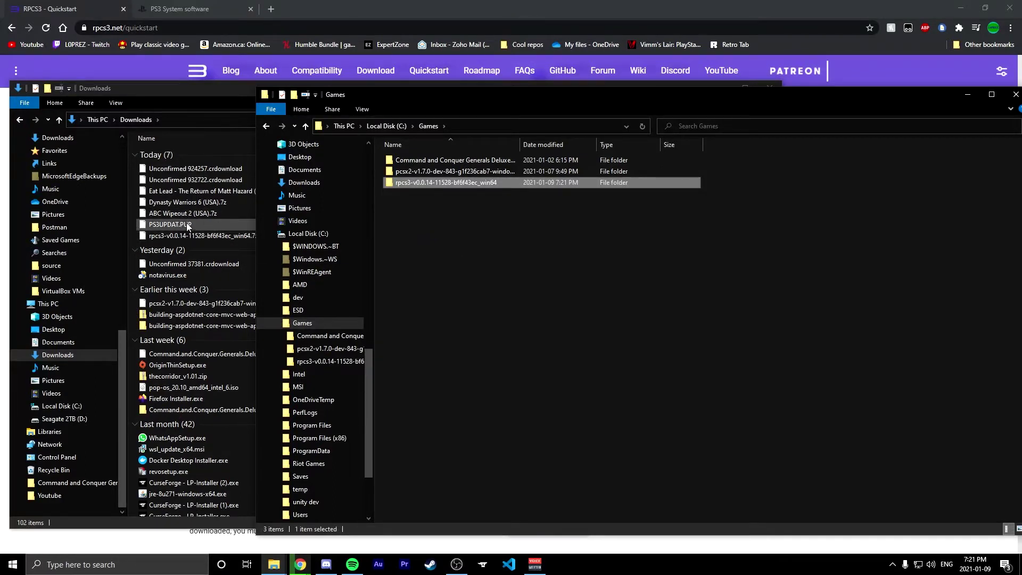
Step: Move PS3UPDAT.PUP from Downloads into the rpcs3 folder and create a new folder named Games there
double_click(448, 183)
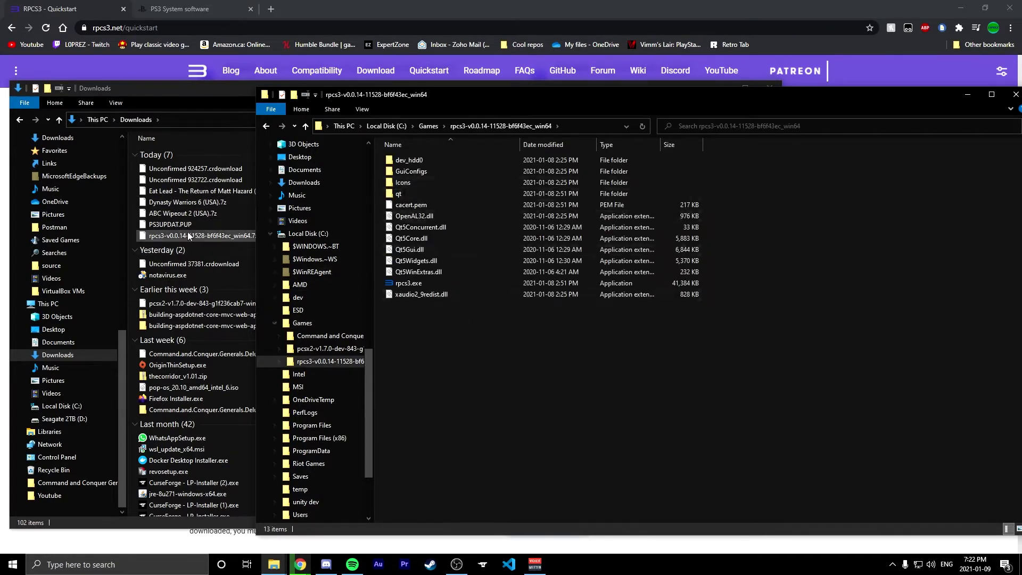
drag(167, 230, 499, 365)
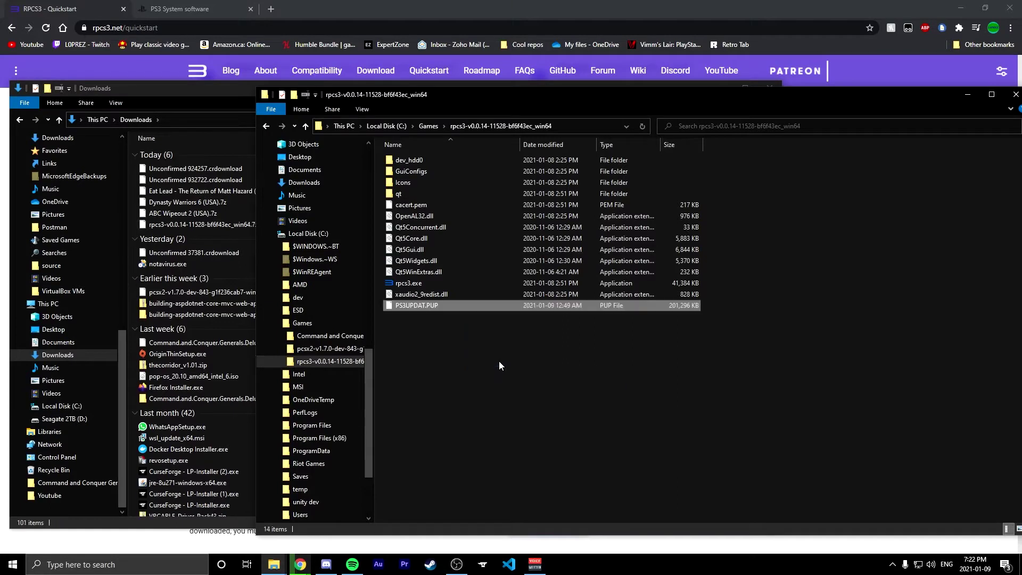
right_click(467, 367)
mouse_move(567, 341)
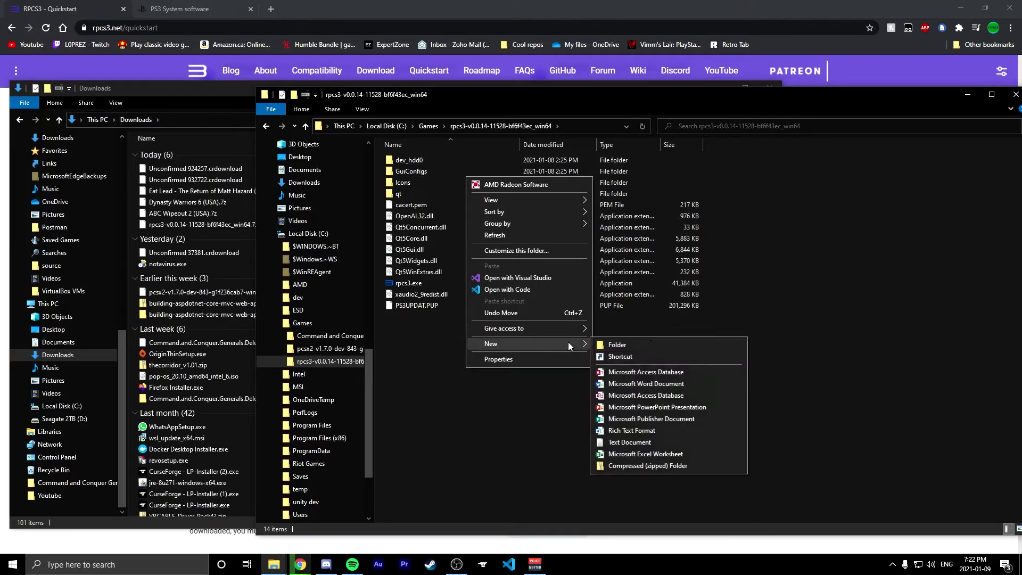
click(644, 341)
text(Games)
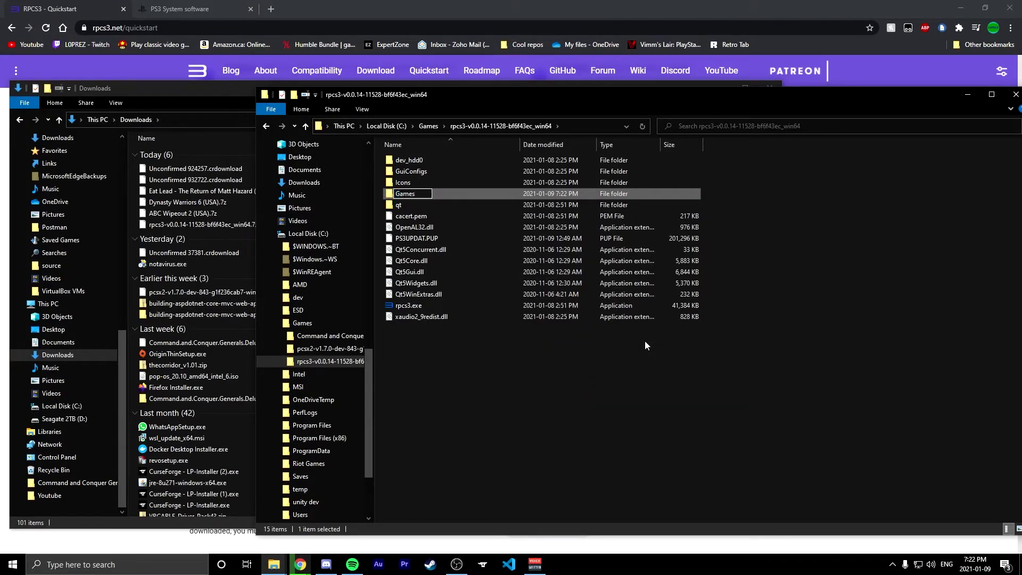
key(Return)
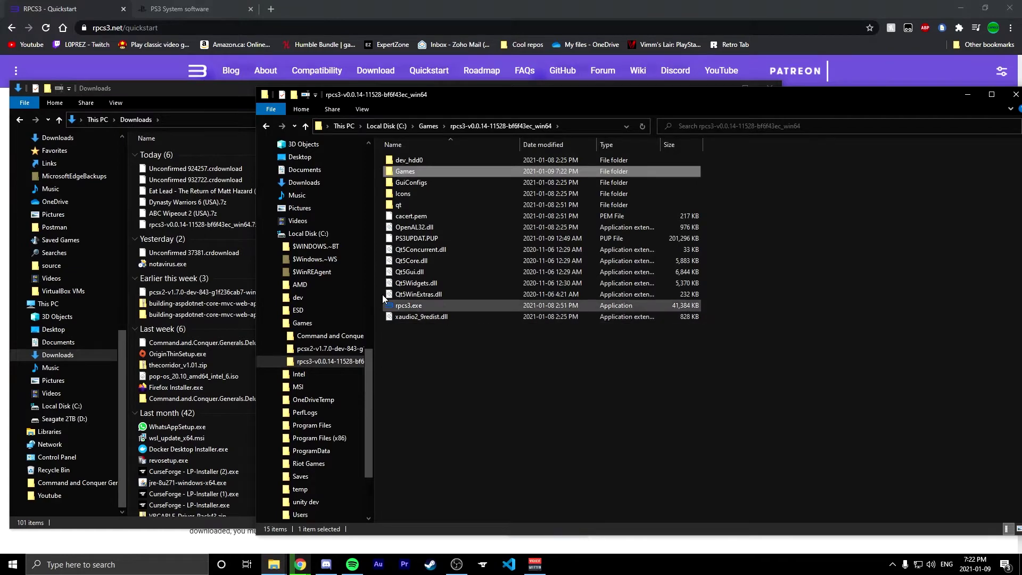
Step: Move the Eat Lead, Dynasty Warriors 6 and ABC Wipeout 2 archives from Downloads into the rpcs3 folder's Games subfolder
click(191, 193)
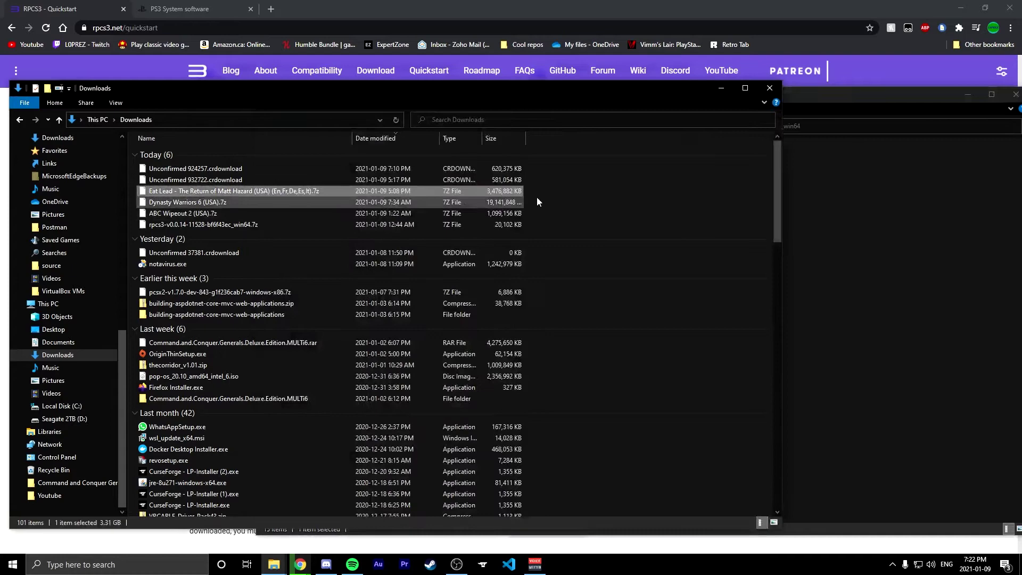
drag(566, 189, 267, 213)
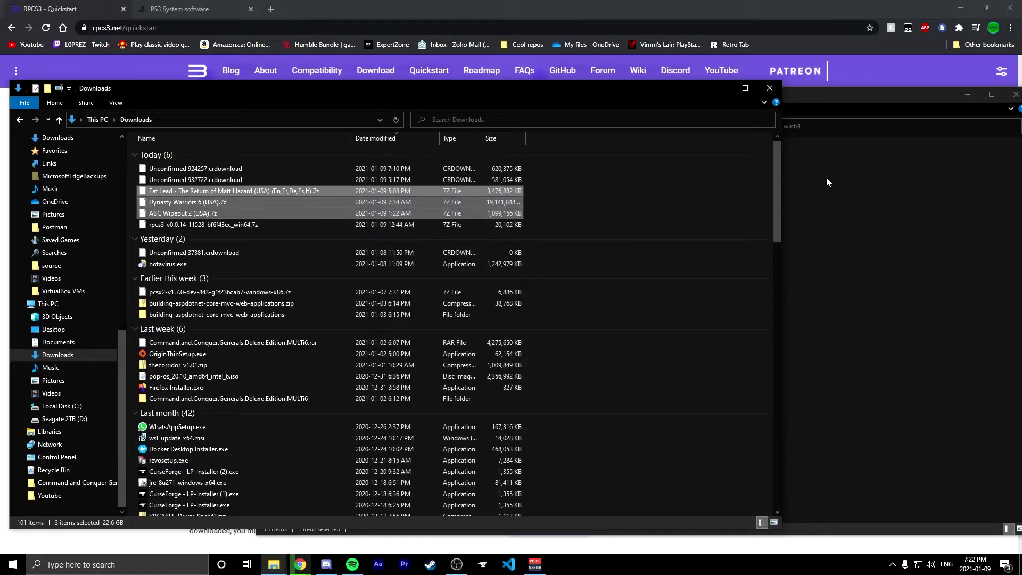
drag(538, 94, 647, 276)
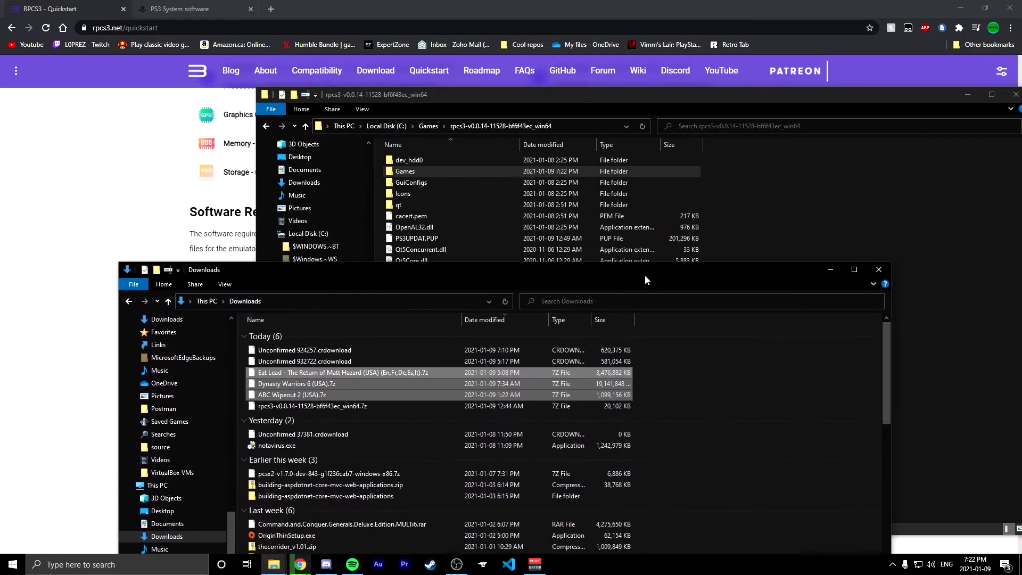
double_click(426, 171)
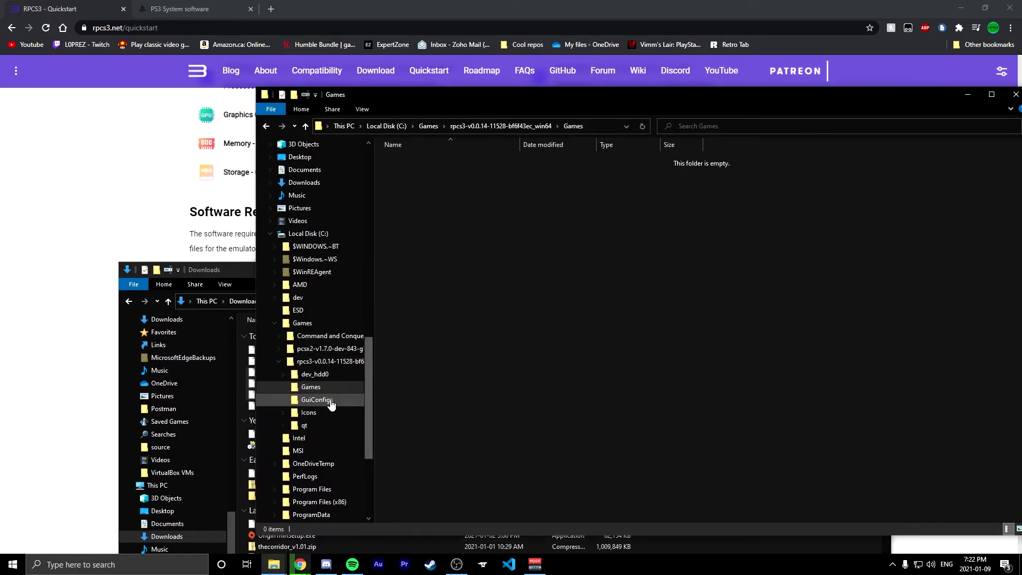
click(250, 381)
ctrl+click(333, 372)
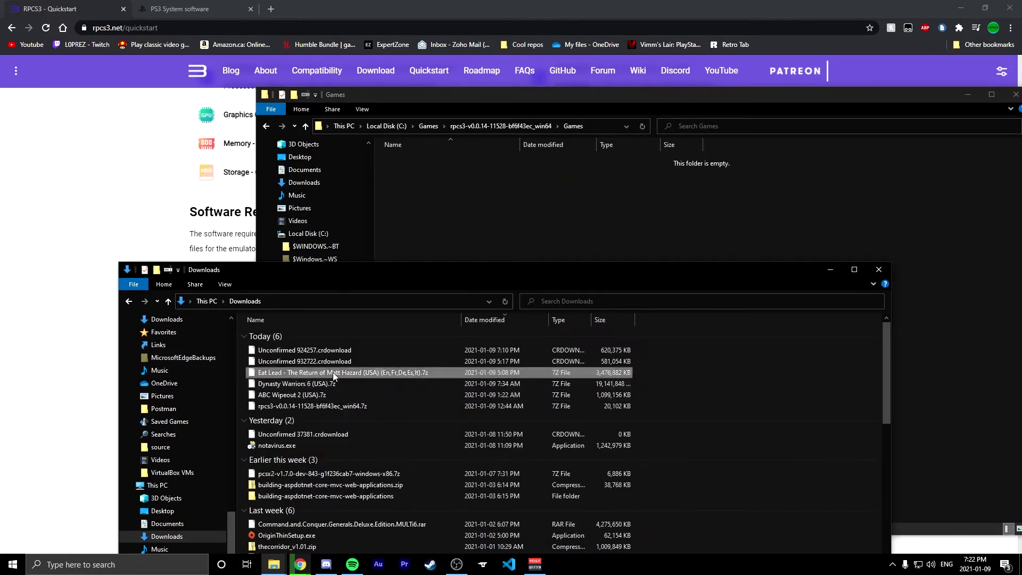
ctrl+click(326, 397)
drag(327, 395, 518, 202)
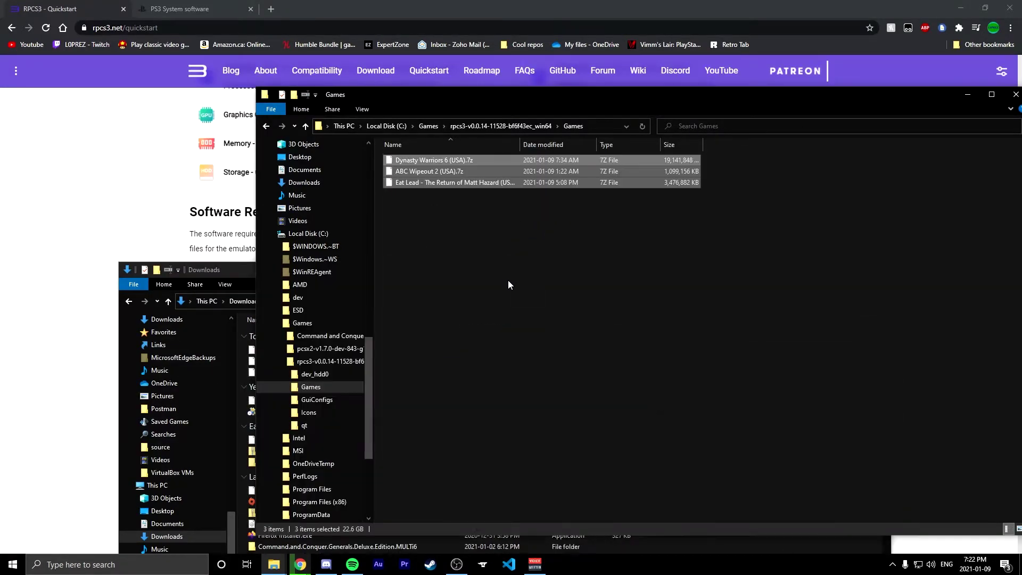
Step: Extract the Eat Lead - The Return of Matt Hazard archive in place with 7-Zip and close the Downloads window
click(429, 183)
right_click(429, 183)
mouse_move(521, 214)
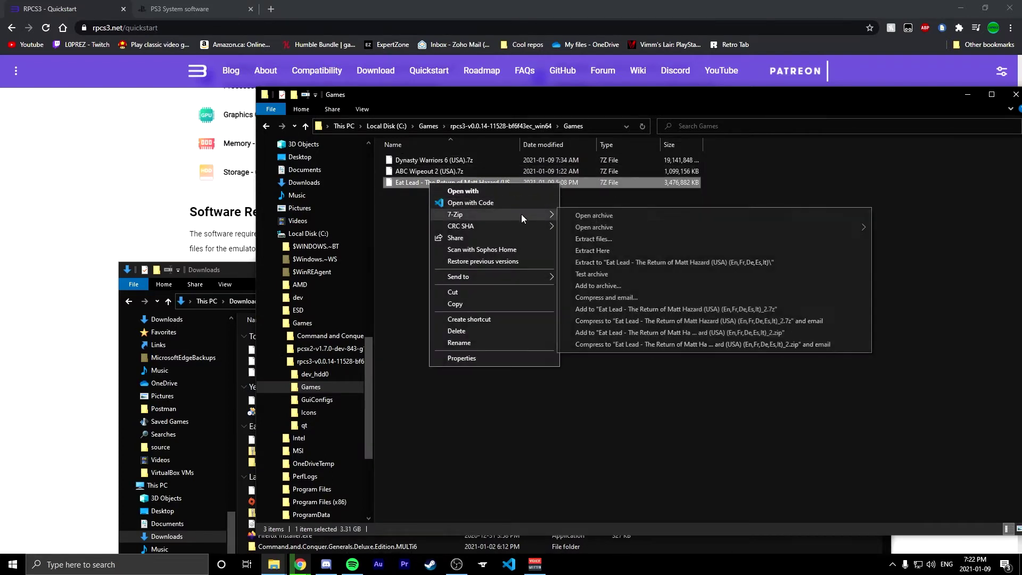
click(619, 248)
click(238, 269)
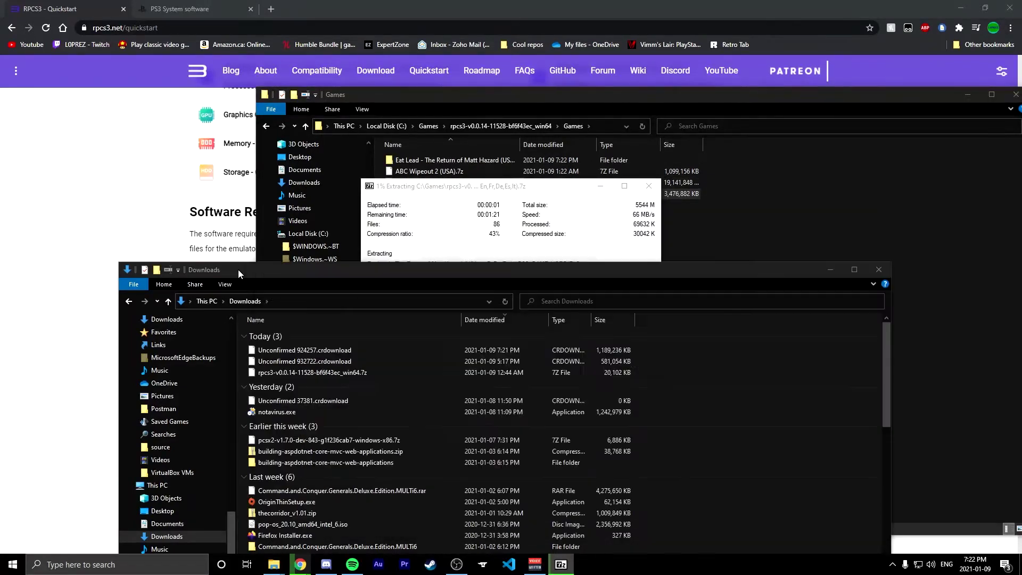
click(883, 268)
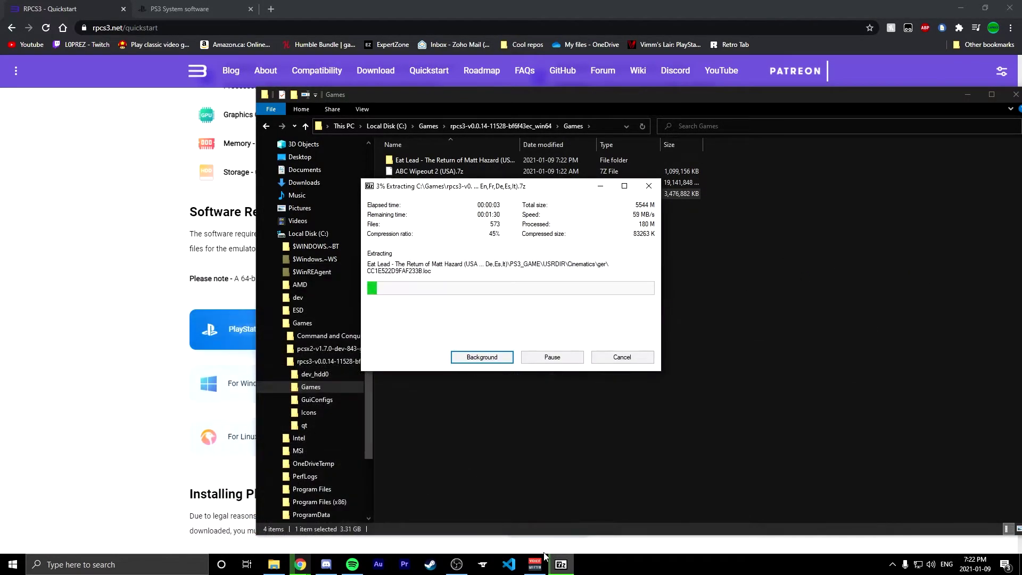
click(636, 357)
Step: Launch rpcs3.exe from the rpcs3 folder and continue past the welcome notice, confirming the Quickstart guide was read
click(486, 128)
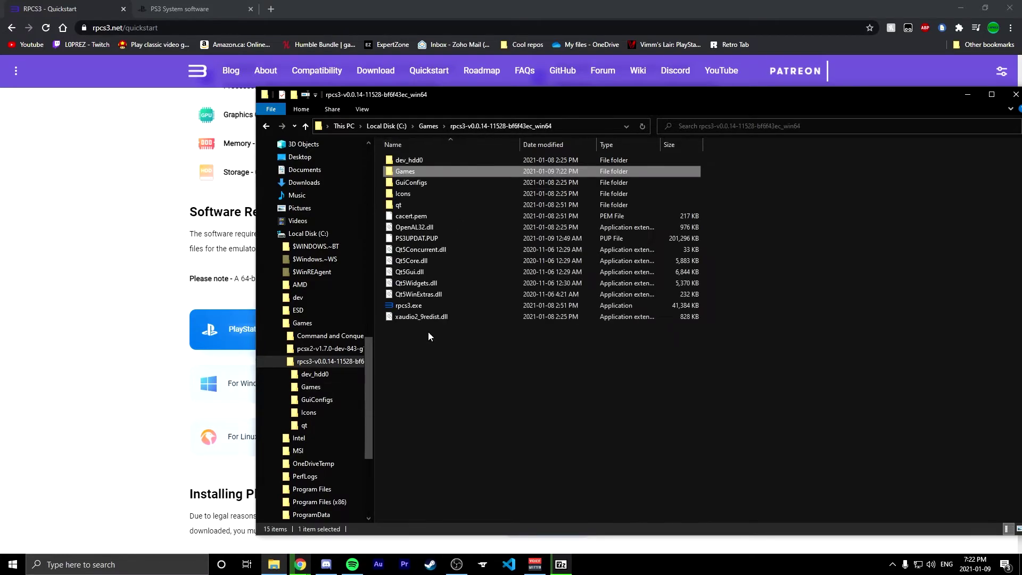
double_click(420, 306)
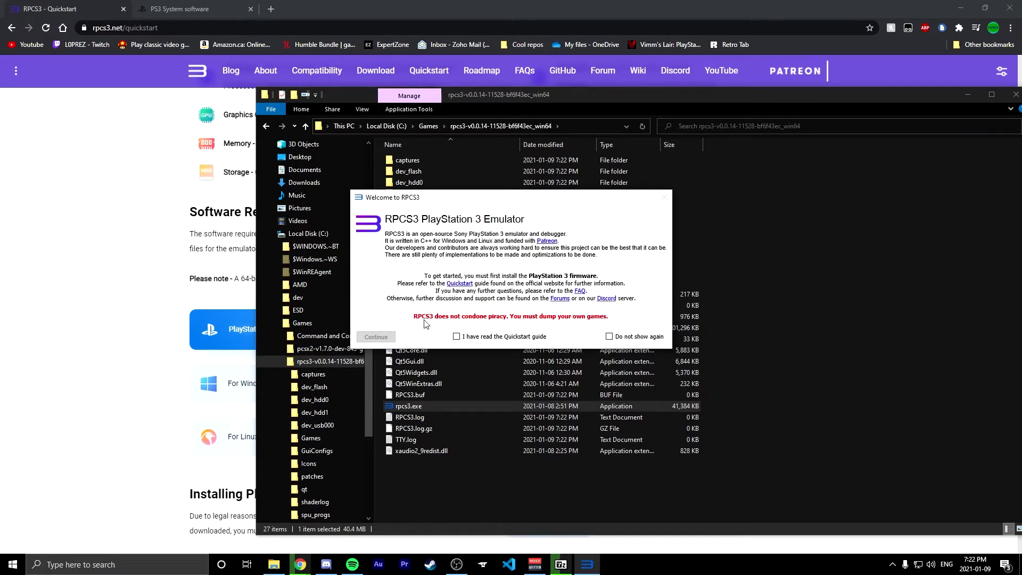
click(464, 337)
click(376, 337)
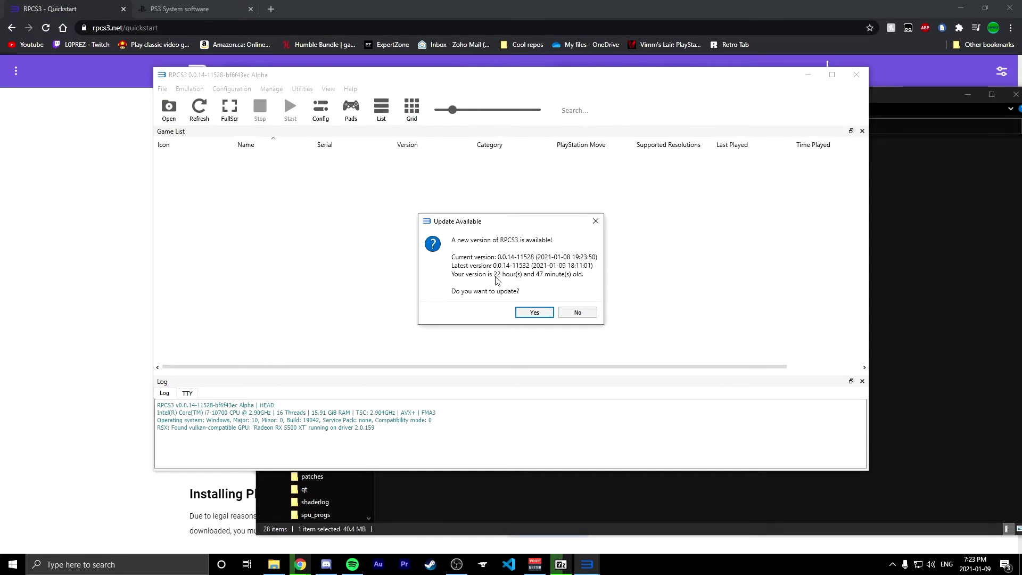
Step: Accept the offered RPCS3 update, let the emulator restart, and bring its main window to the front
click(537, 314)
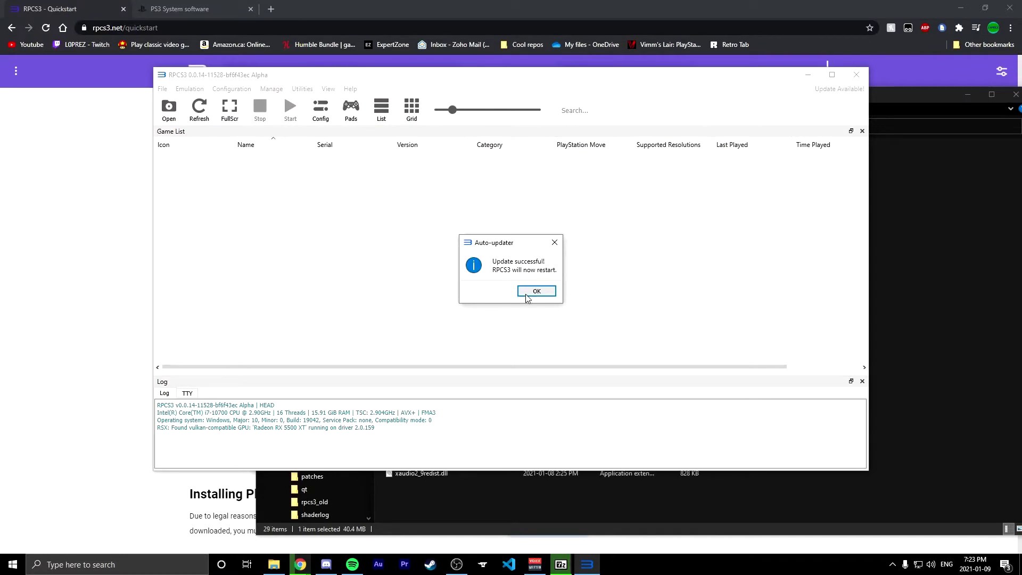
click(540, 292)
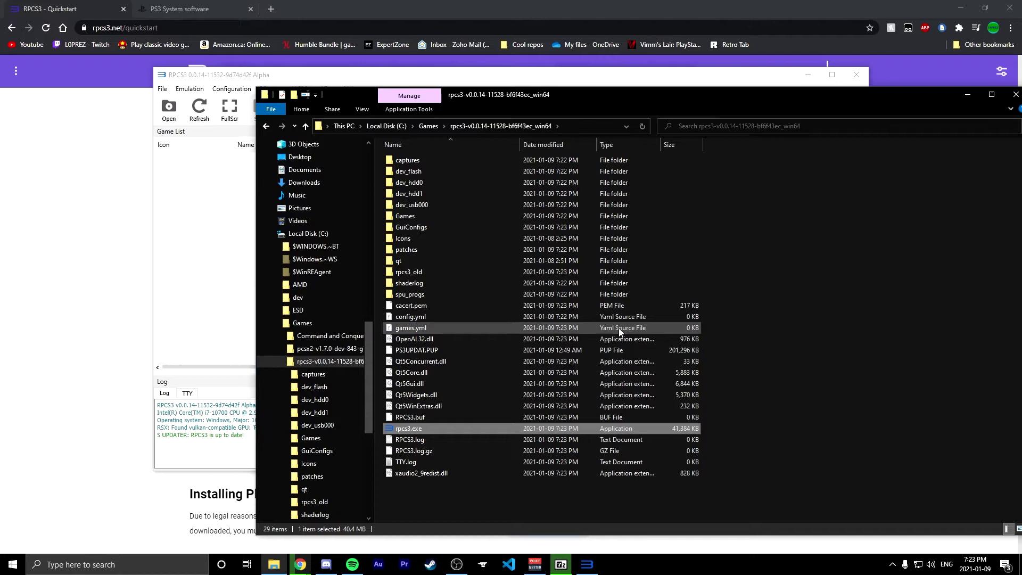
click(194, 220)
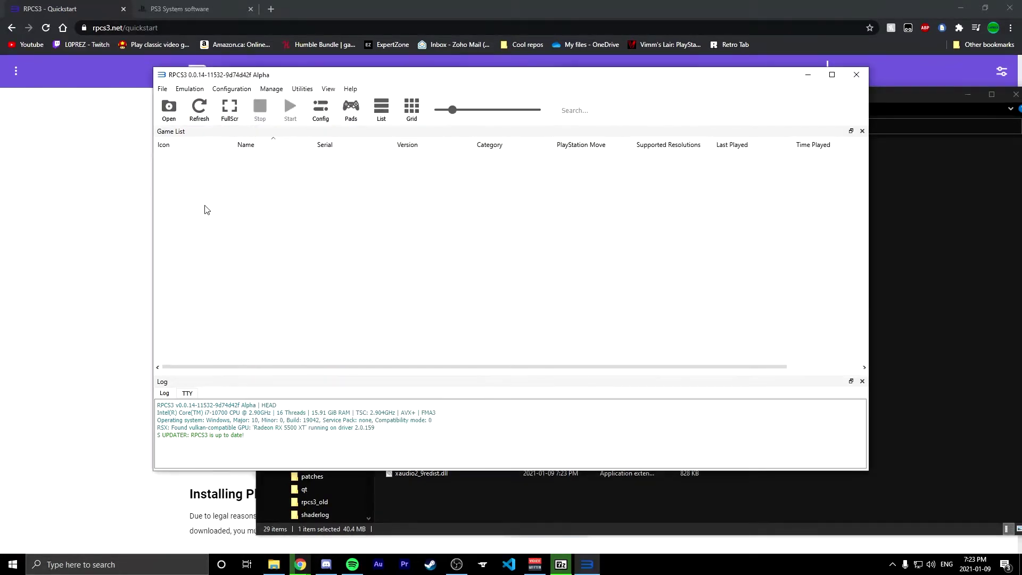
Step: Check the extracted game in the rpcs3 folder's Games subfolder and return to the RPCS3 window
click(892, 317)
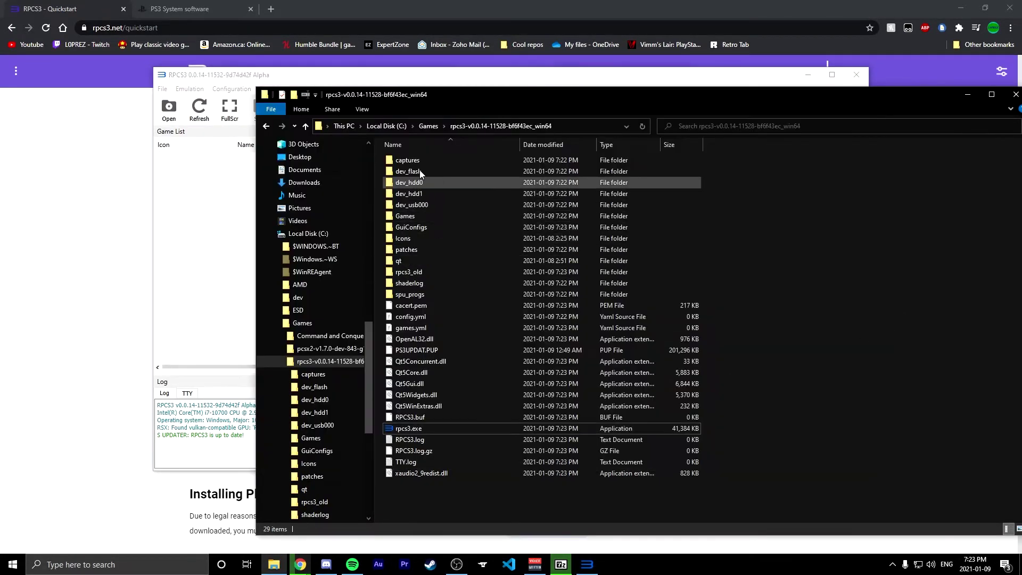
double_click(425, 216)
click(452, 160)
click(210, 221)
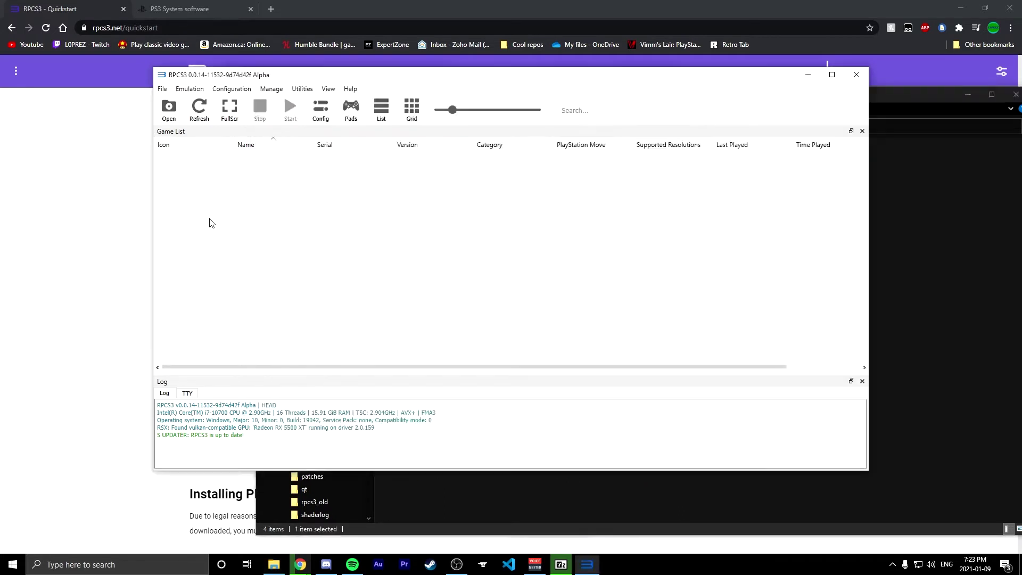
Step: Install the PS3 firmware from PS3UPDAT.PUP in the rpcs3 folder and acknowledge the completion notice
click(162, 89)
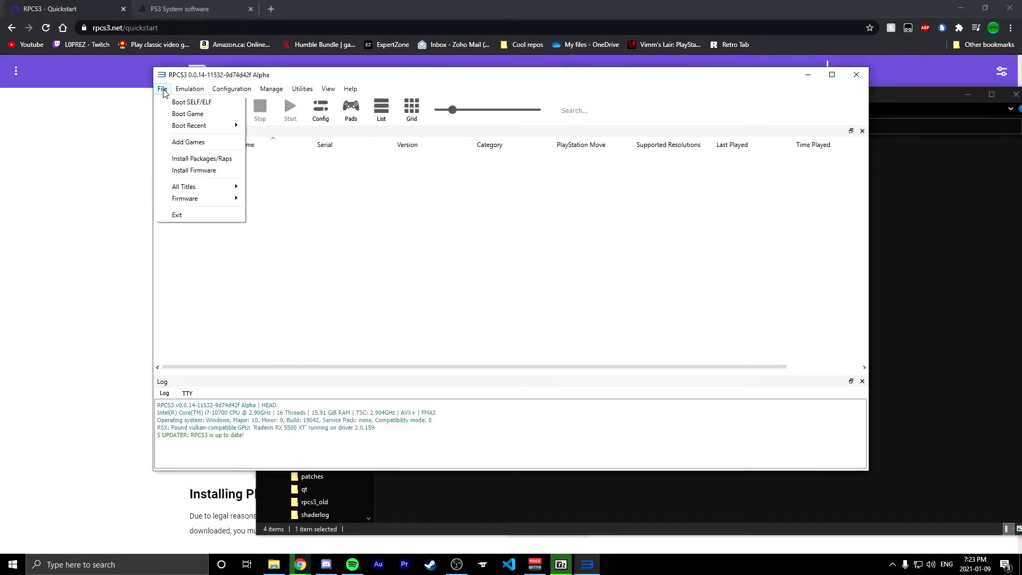
click(198, 170)
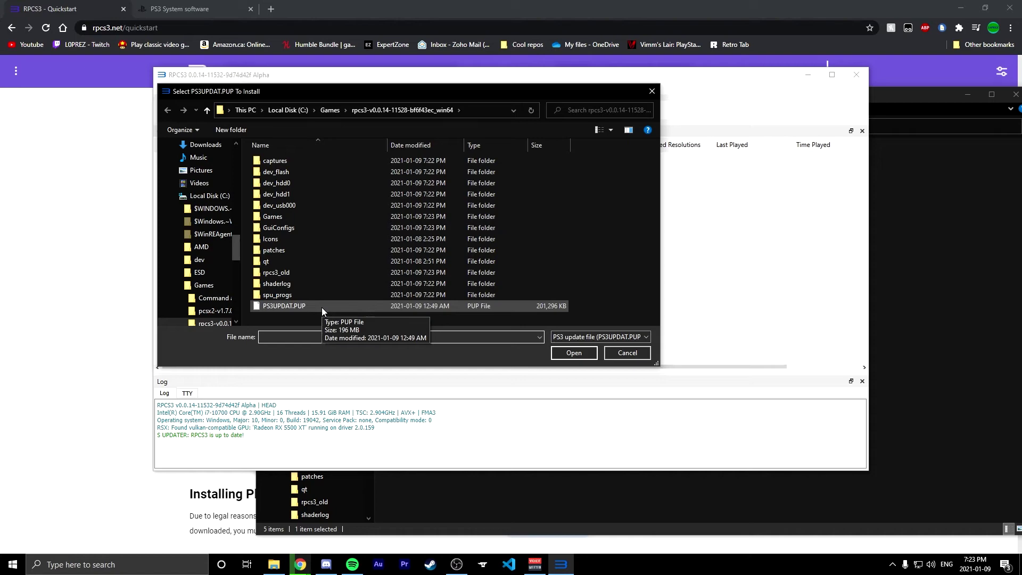
double_click(321, 307)
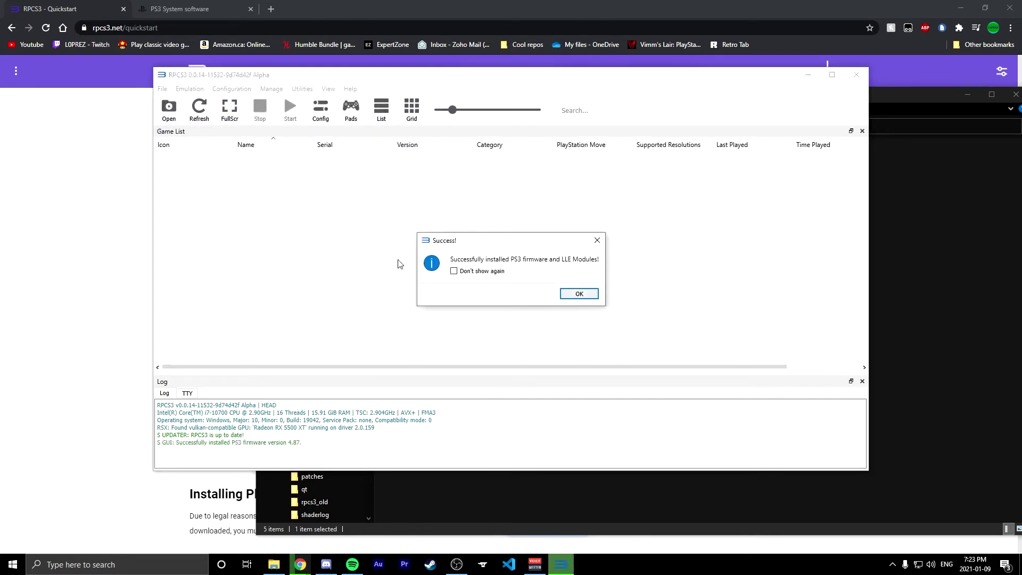
click(580, 294)
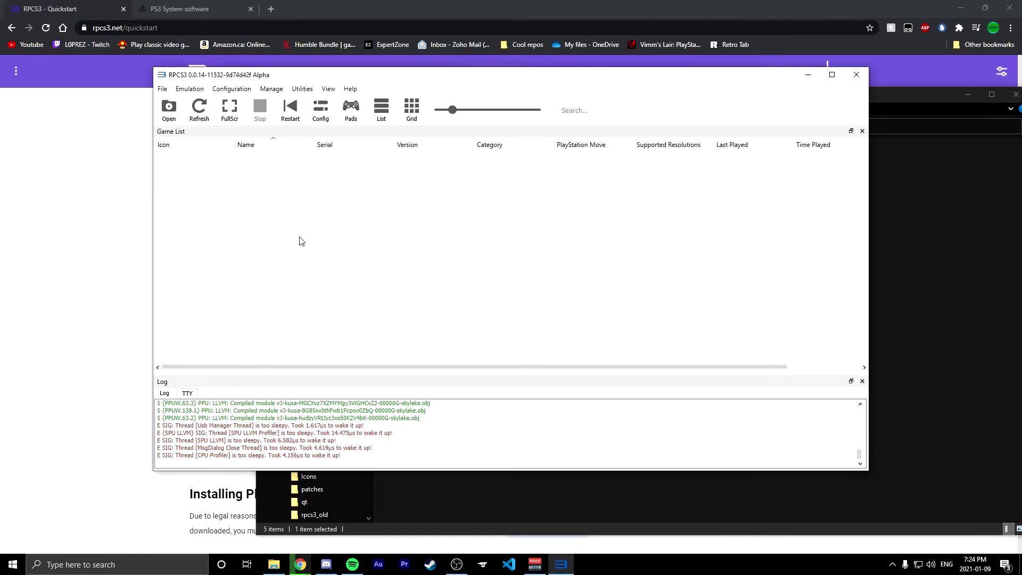
click(163, 90)
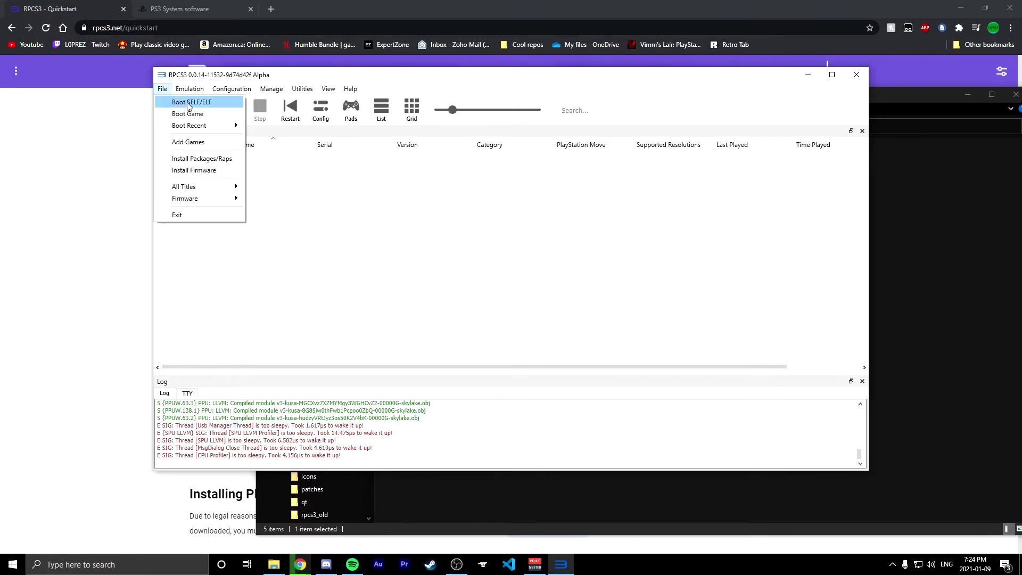
click(188, 103)
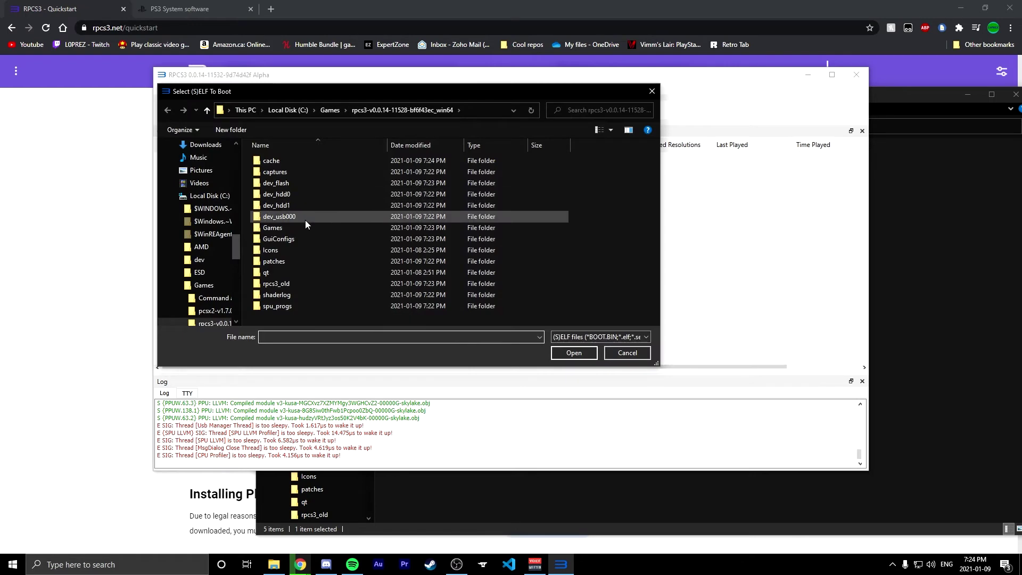
click(627, 353)
Step: Boot EBOOT.BIN as a SELF/ELF from PS3_GAME/USRDIR of the Eat Lead - The Return of Matt Hazard folder in Games
click(161, 88)
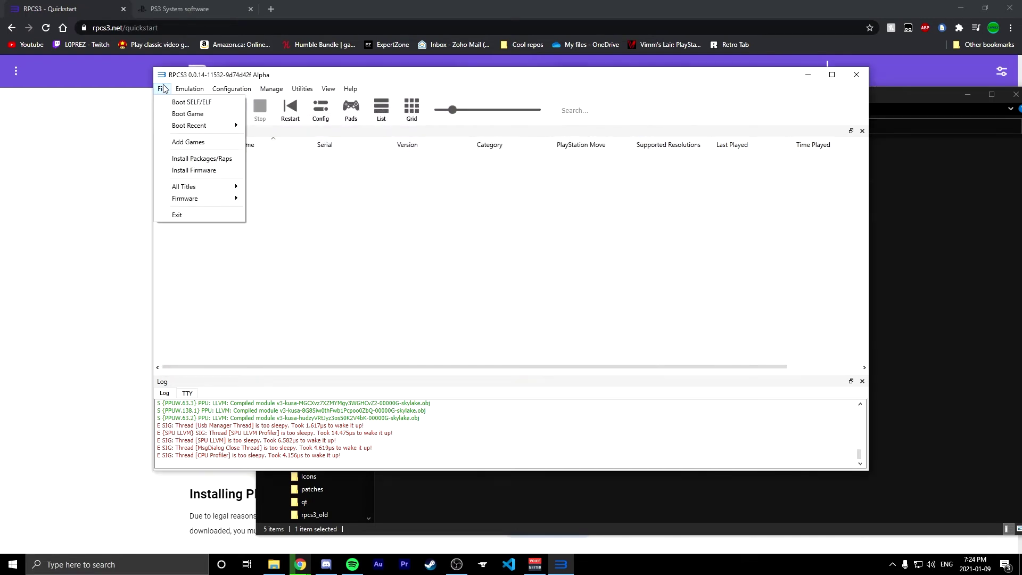
click(191, 102)
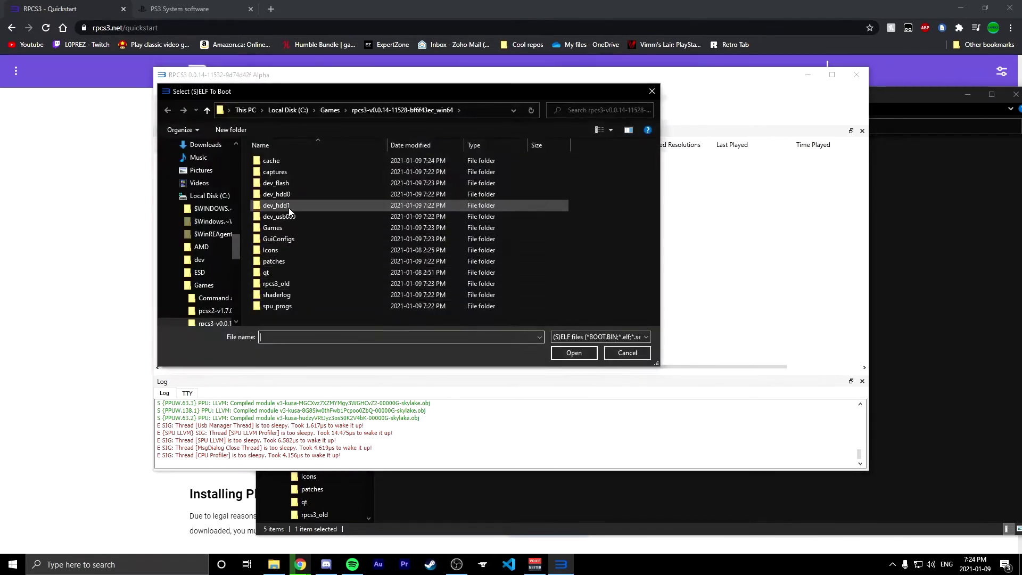
double_click(288, 228)
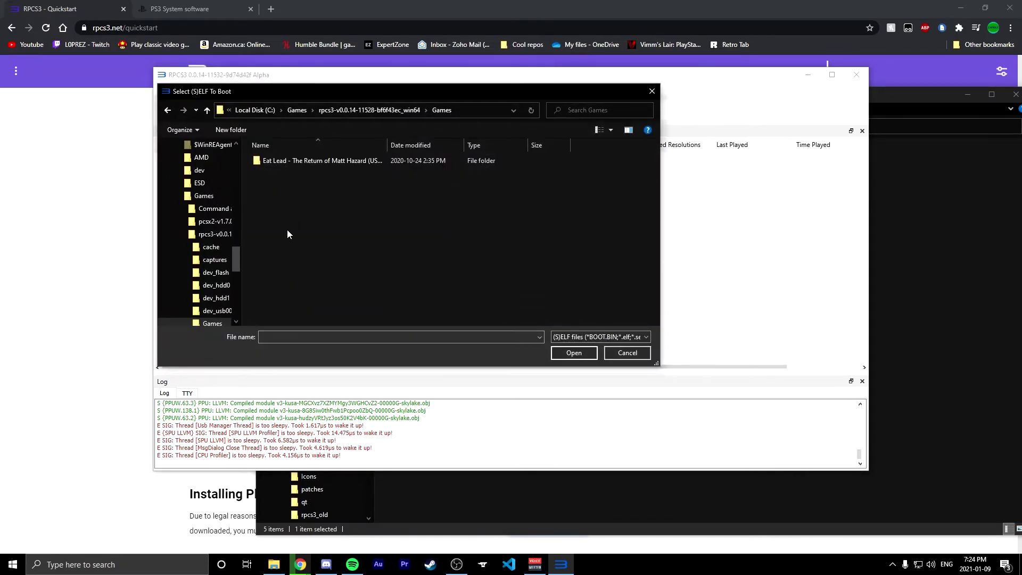
double_click(299, 161)
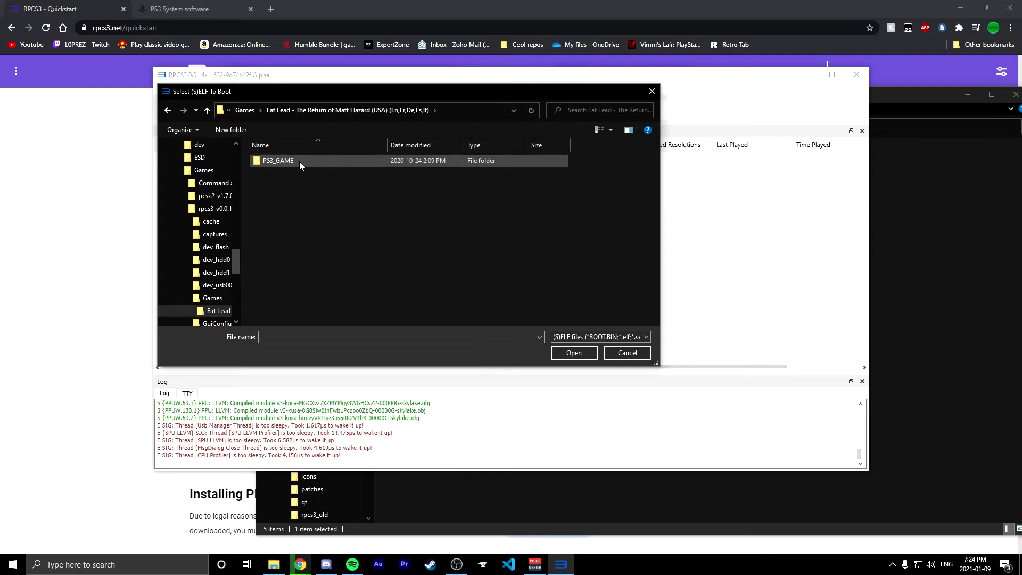
double_click(299, 161)
double_click(294, 175)
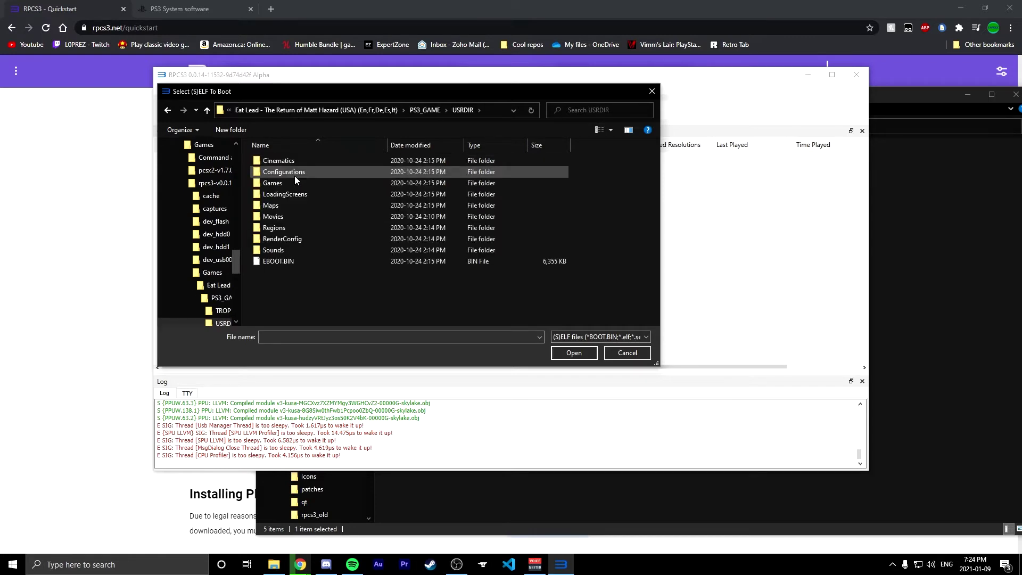
double_click(315, 261)
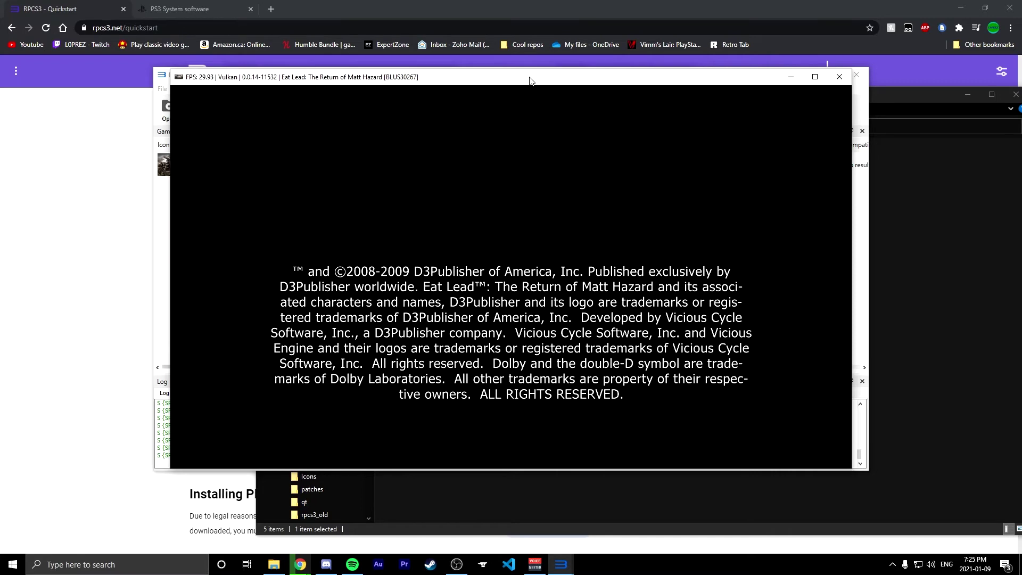
Step: Move the running game window aside and reposition the RPCS3 main window in front of it
drag(530, 79, 690, 71)
click(230, 240)
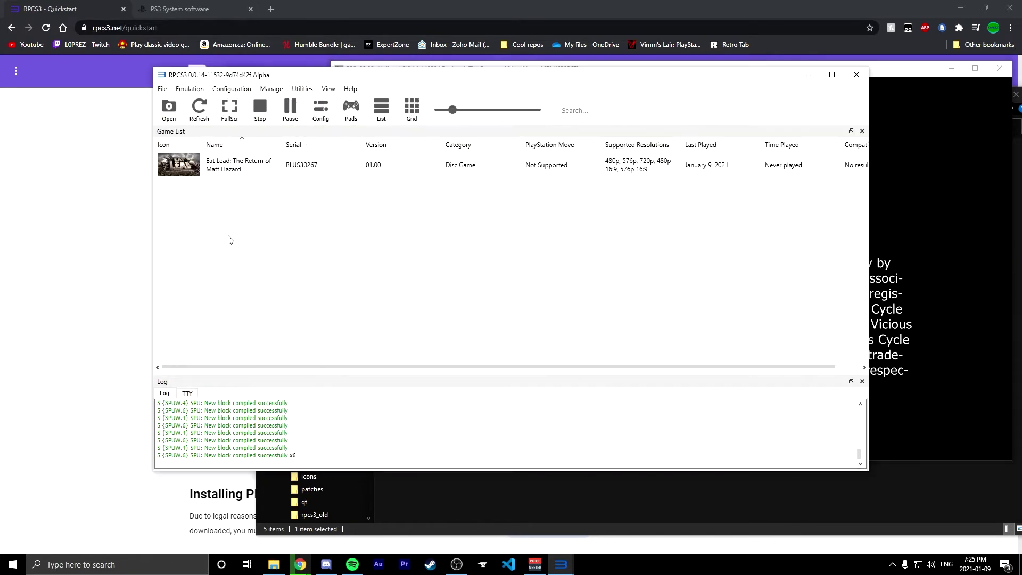
drag(555, 80, 497, 86)
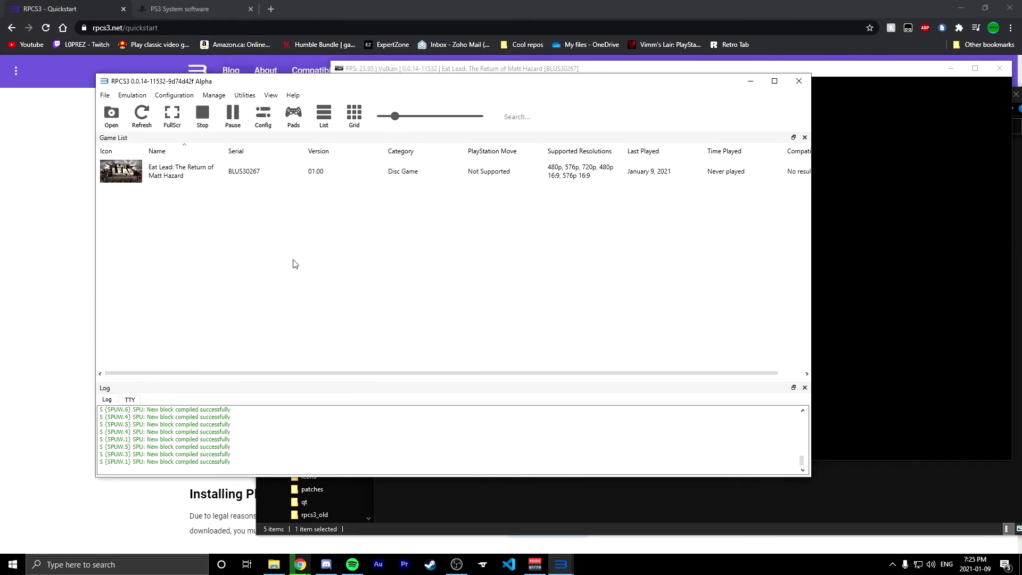
click(105, 96)
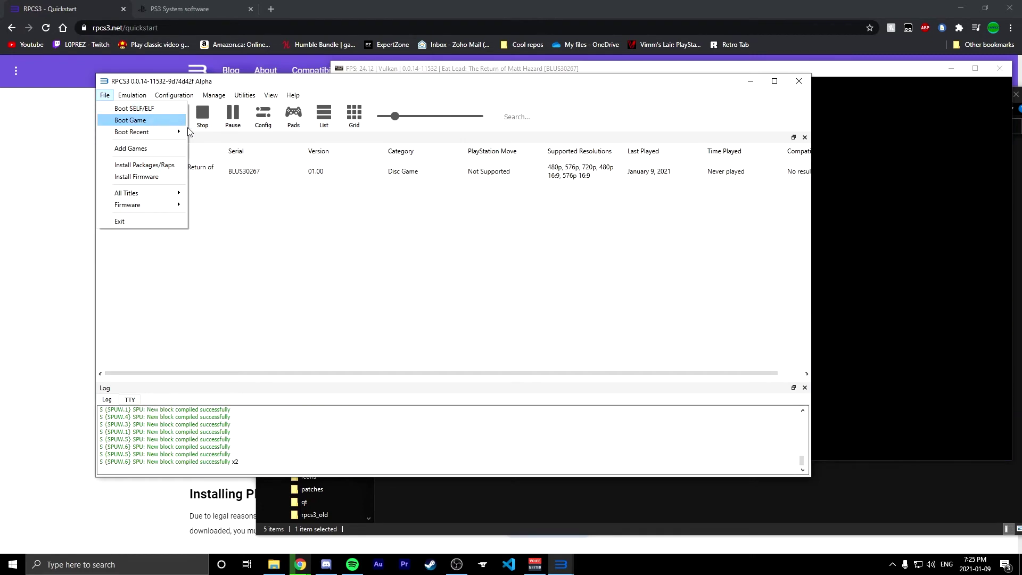
click(361, 233)
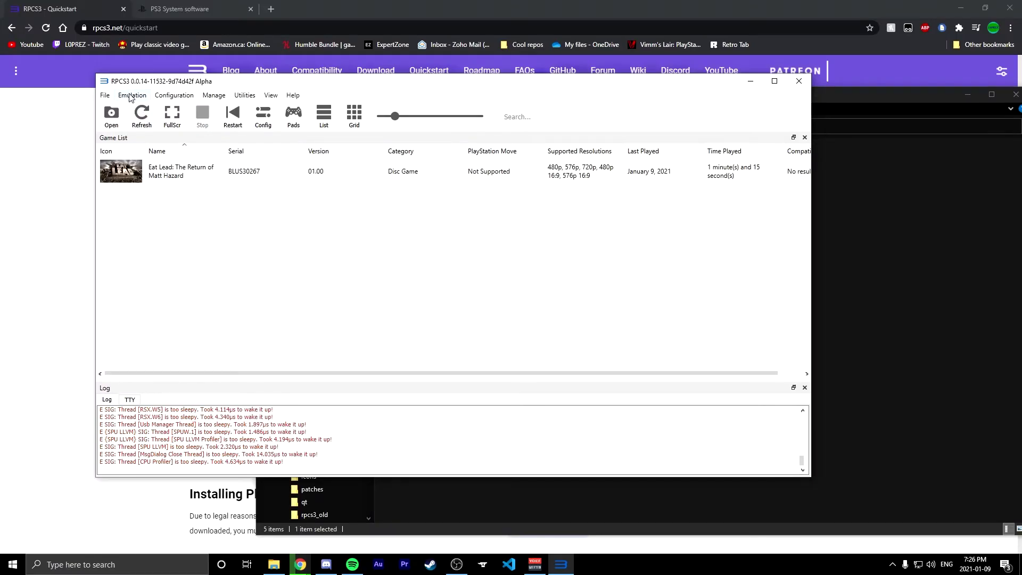
Step: Set Player 1's gamepad handler to XInput with XInput Pad #1 and save the pad settings
click(244, 96)
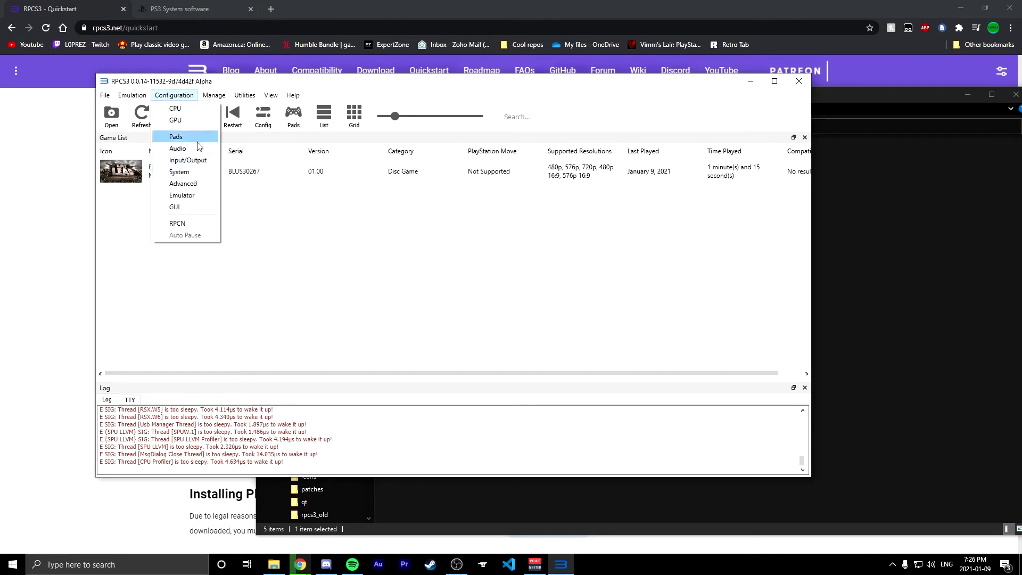
click(178, 137)
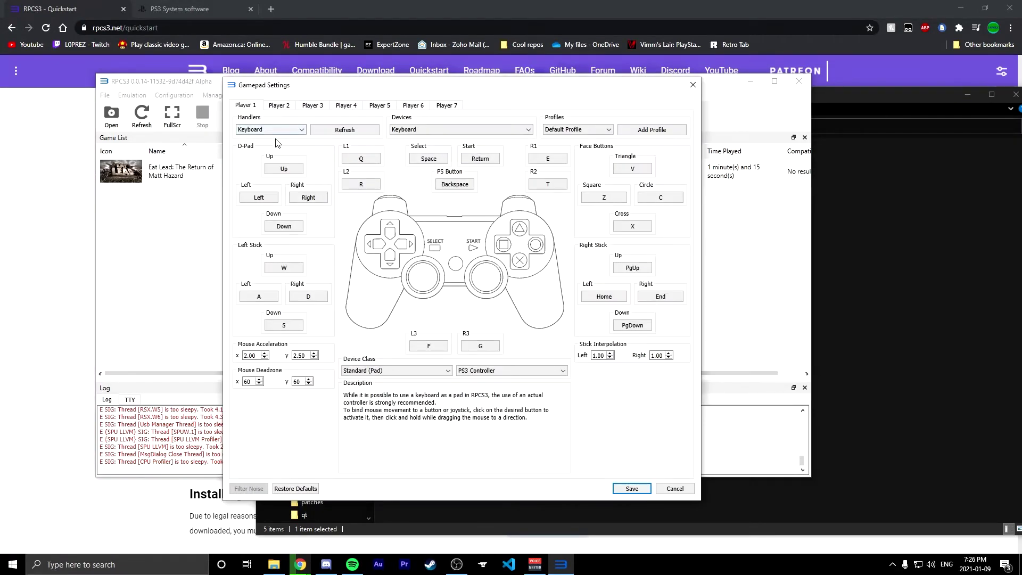
click(294, 130)
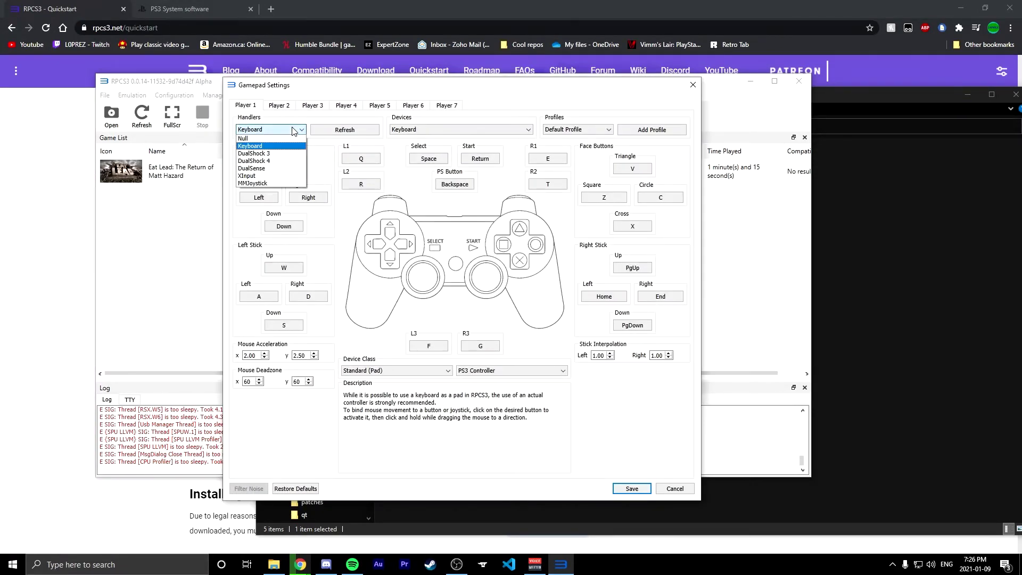
click(263, 176)
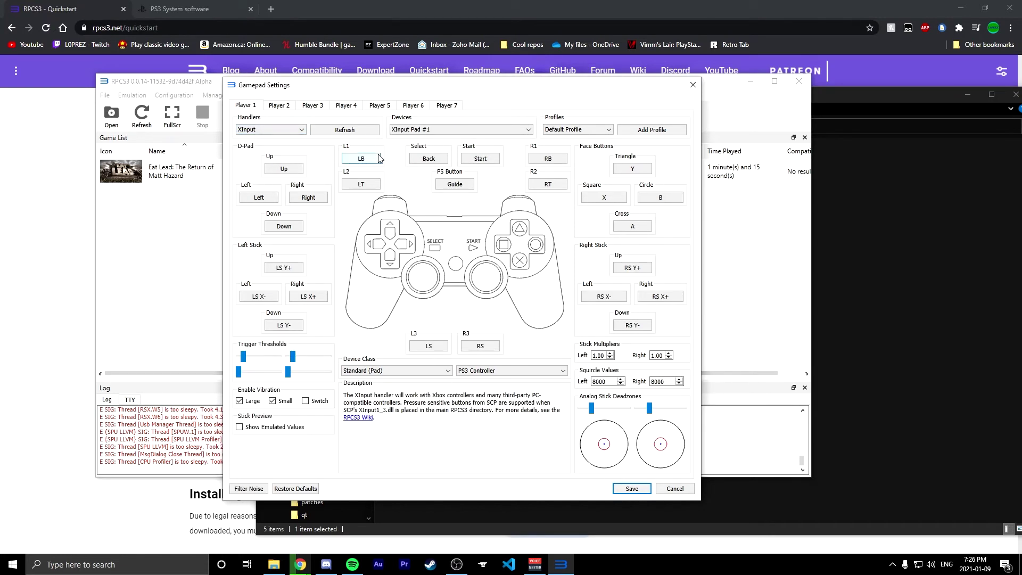
click(298, 130)
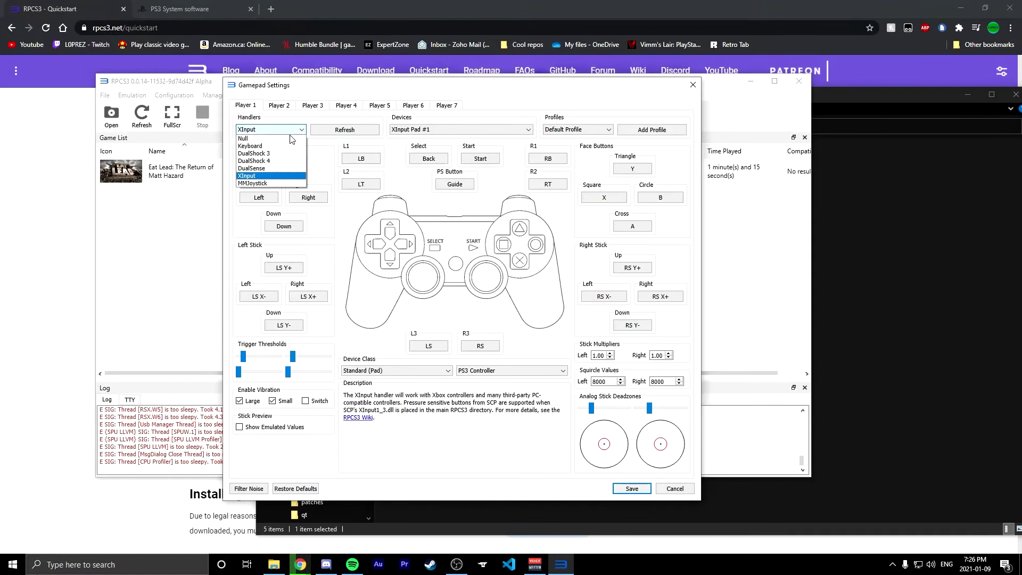
click(245, 176)
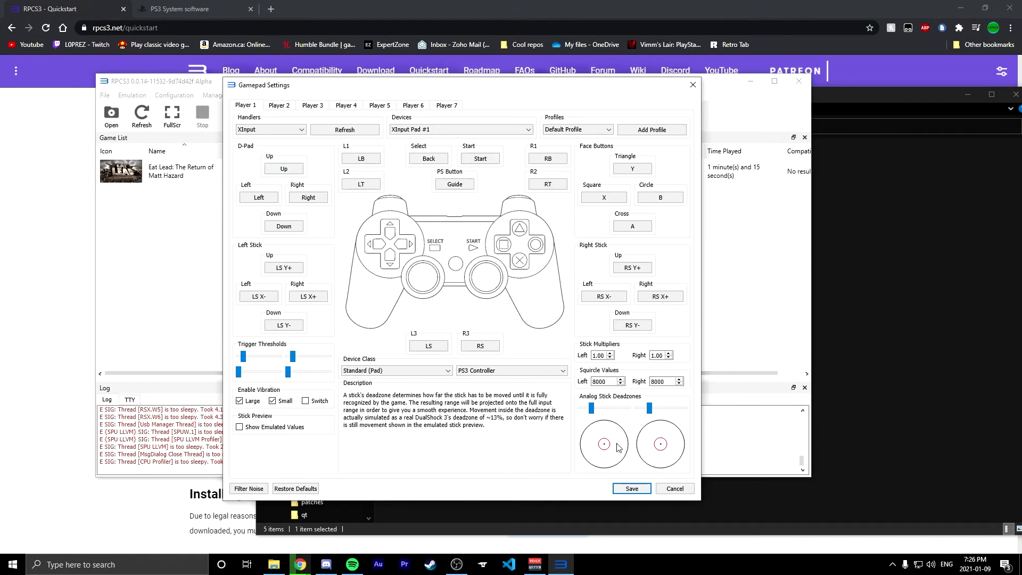
click(632, 488)
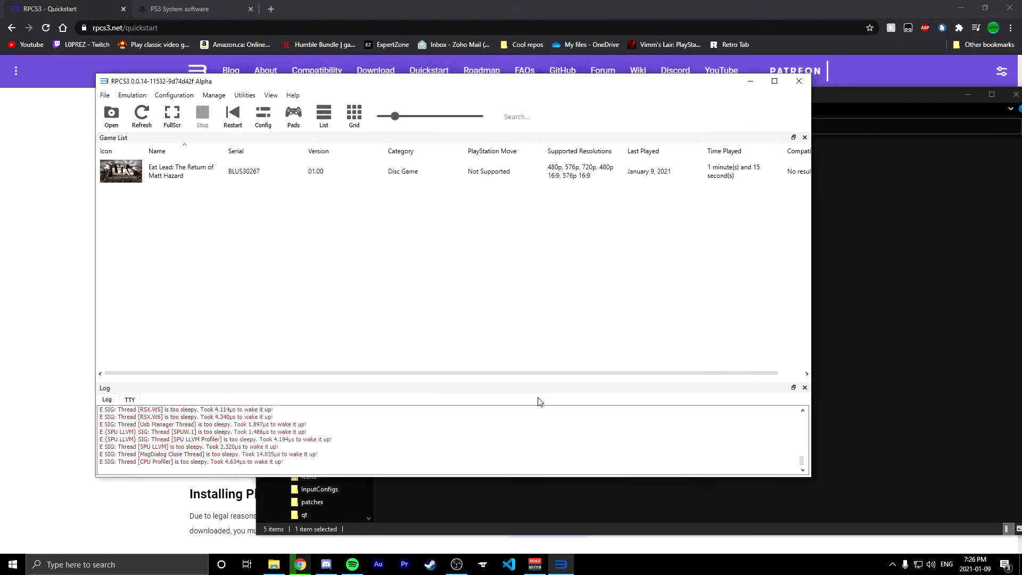
Step: Test Eat Lead from the game list by starting a new game up to difficulty selection, and exit the game
double_click(139, 174)
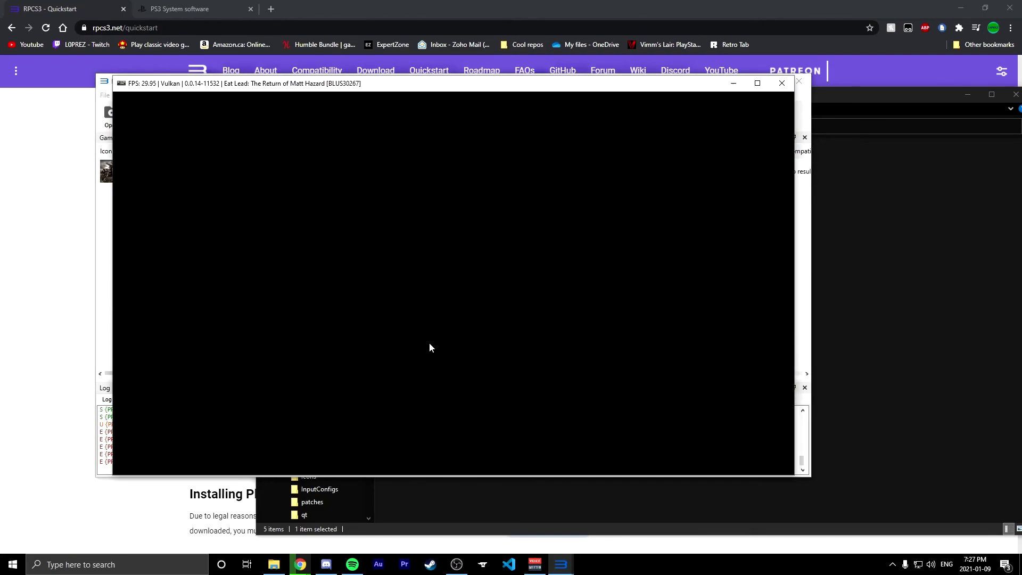
key(x)
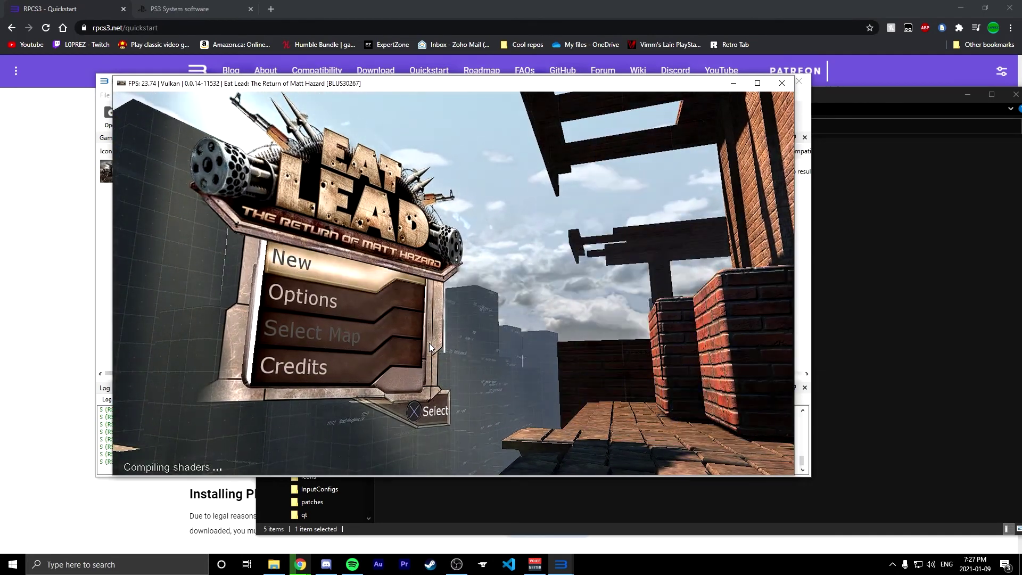
key(x)
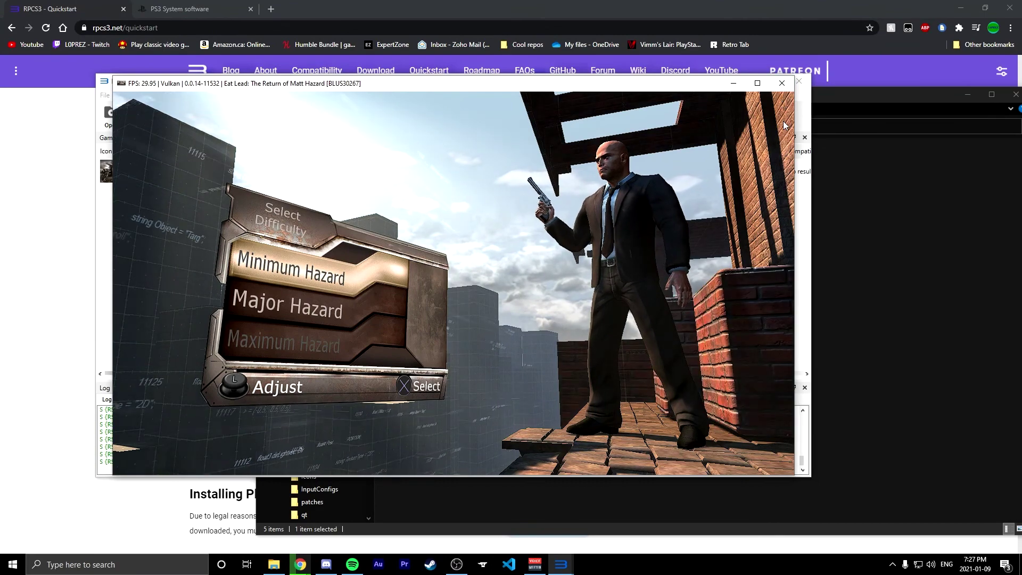
click(781, 83)
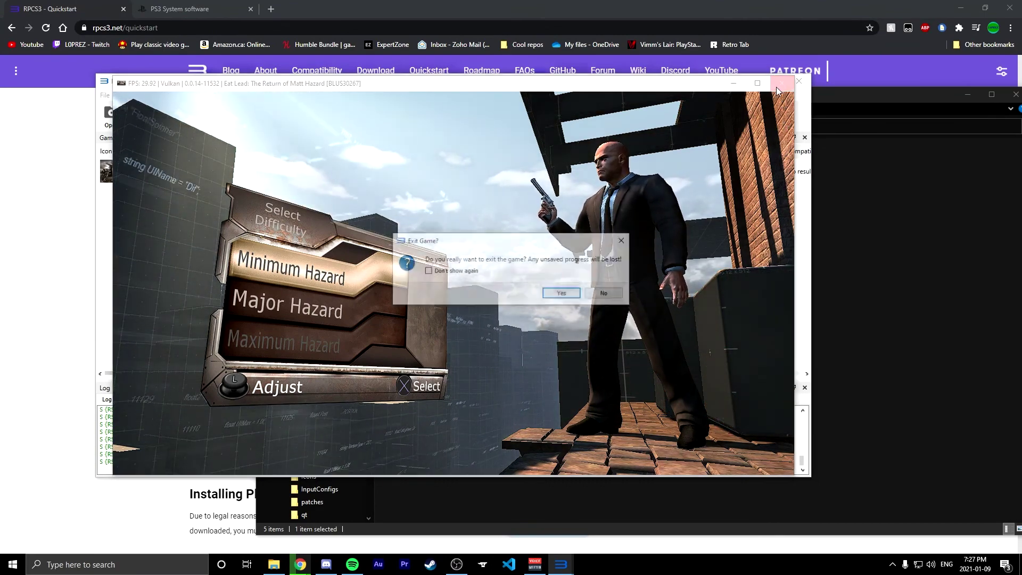
click(563, 293)
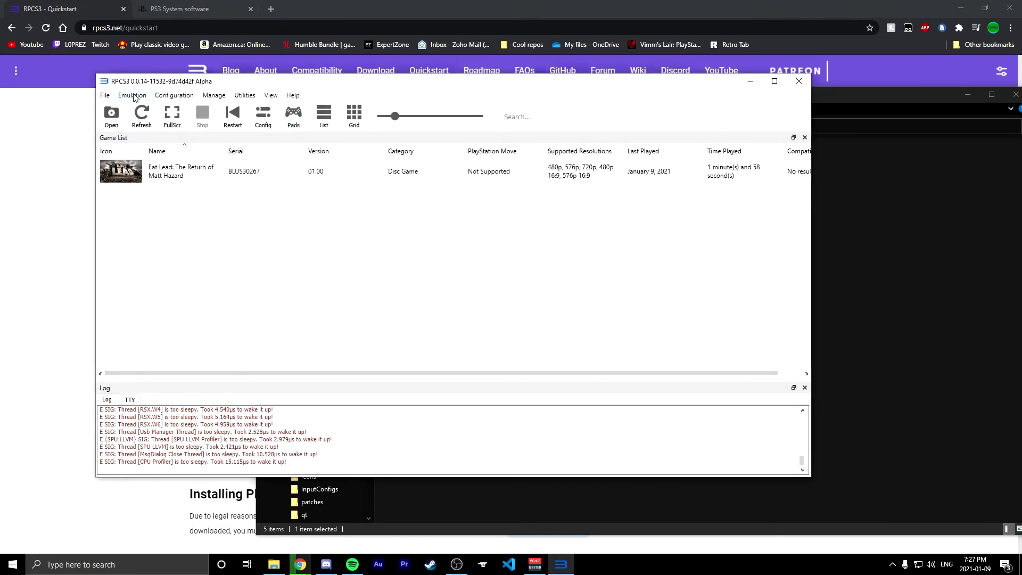
Step: Review Player 1's pad bindings, including the Start button, and leave the gamepad settings without saving
click(173, 96)
click(172, 136)
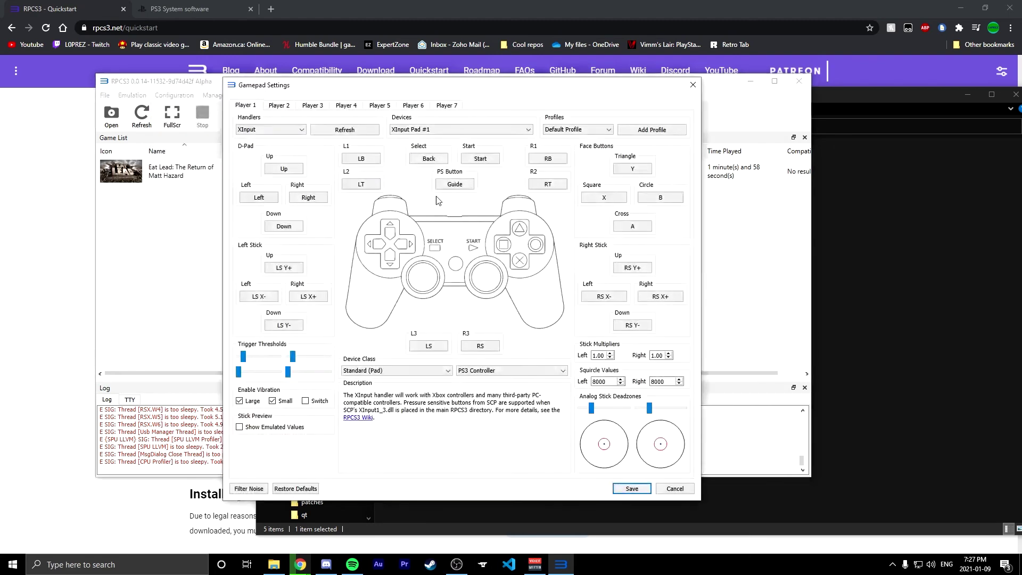
click(481, 159)
click(675, 489)
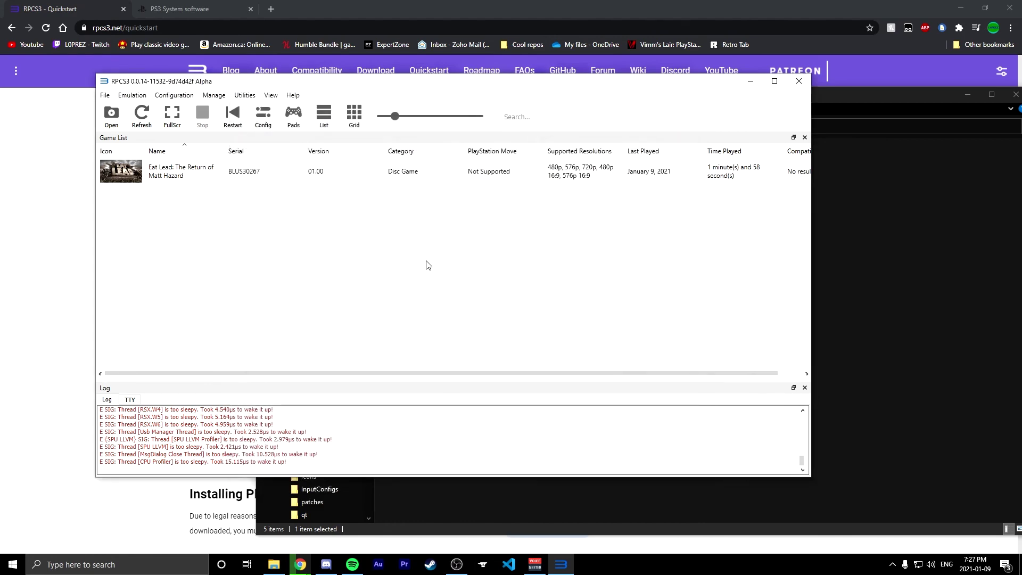